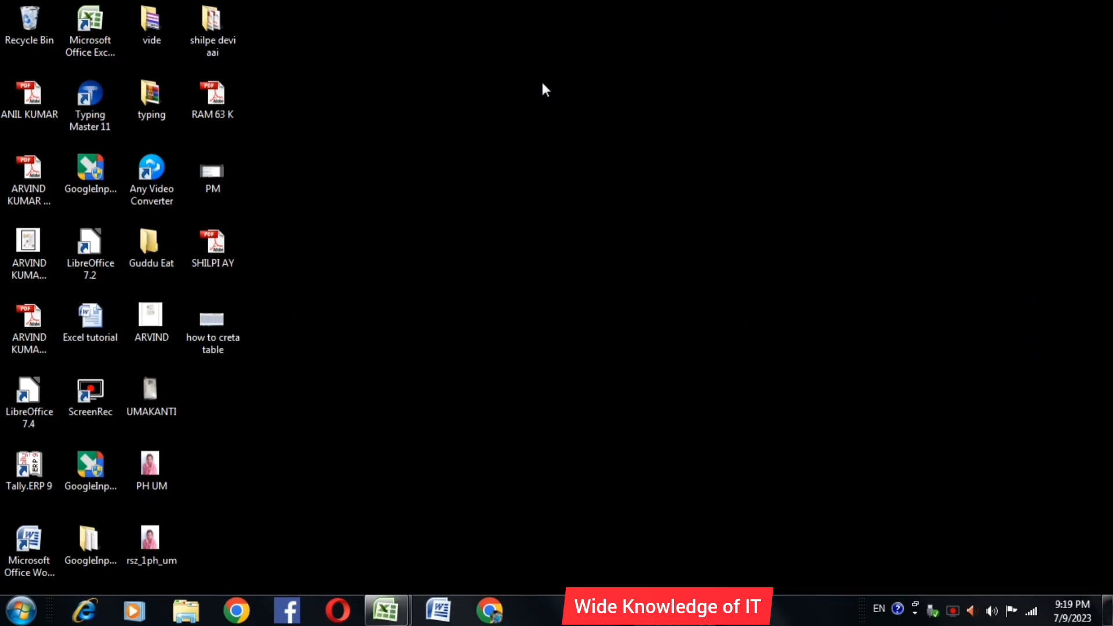
Step: Launch Excel and bring the Book1 workbook with the student data to the front
key(super+r)
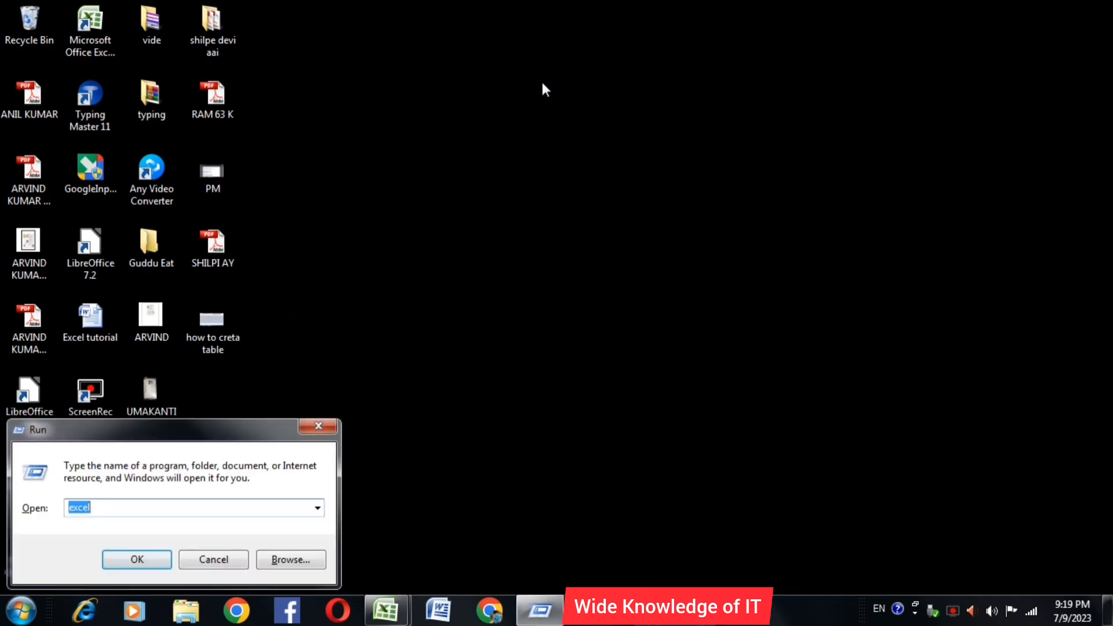
key(Return)
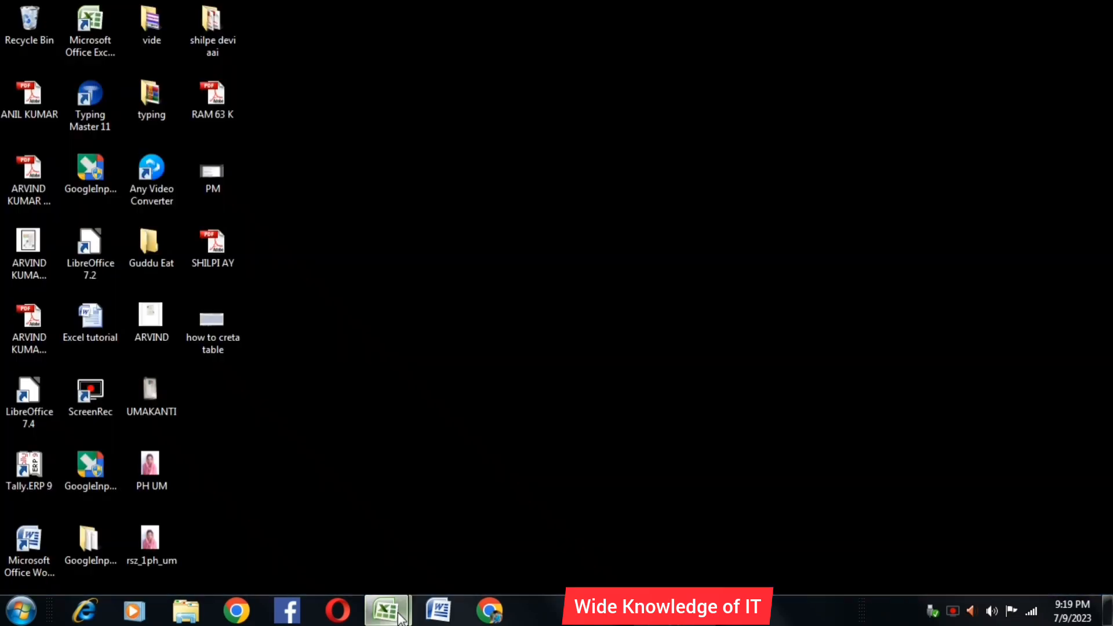
mouse_move(386, 611)
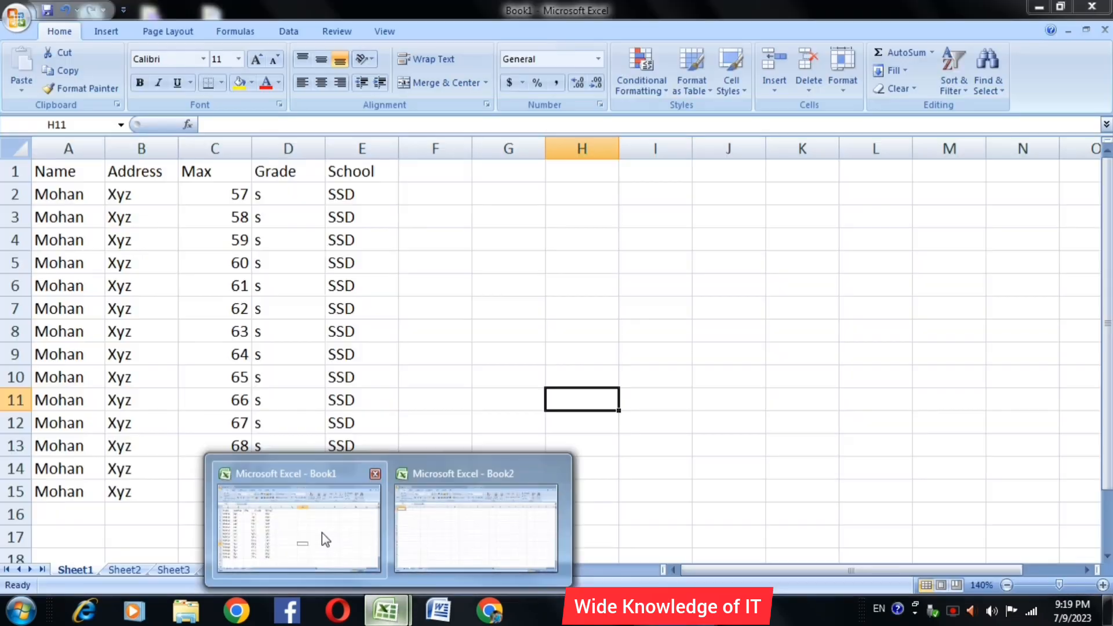
click(322, 534)
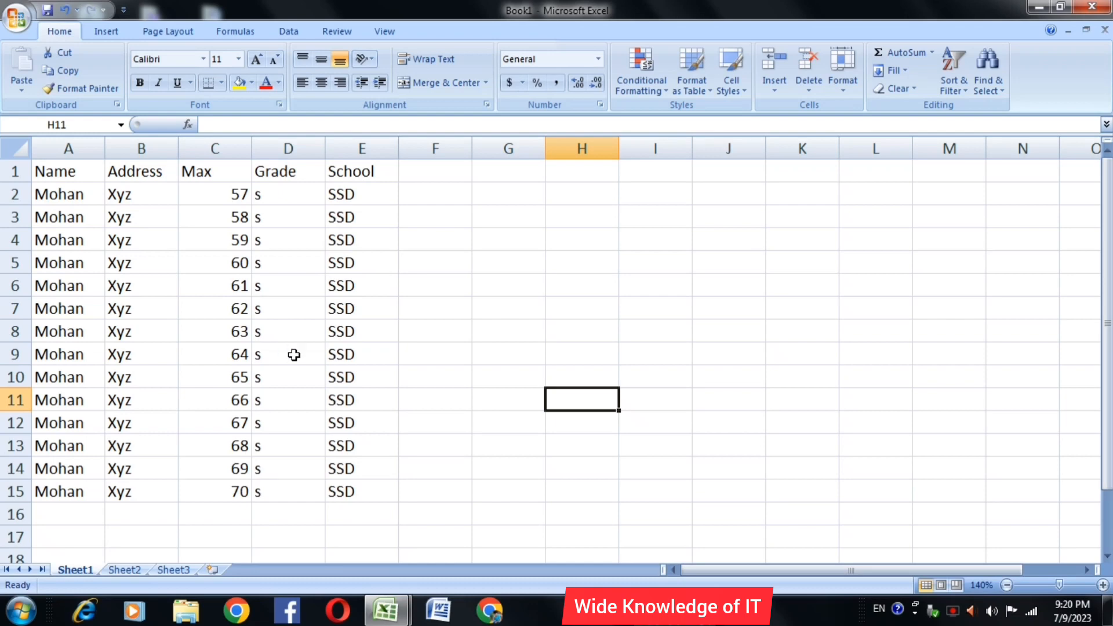
click(578, 425)
click(415, 455)
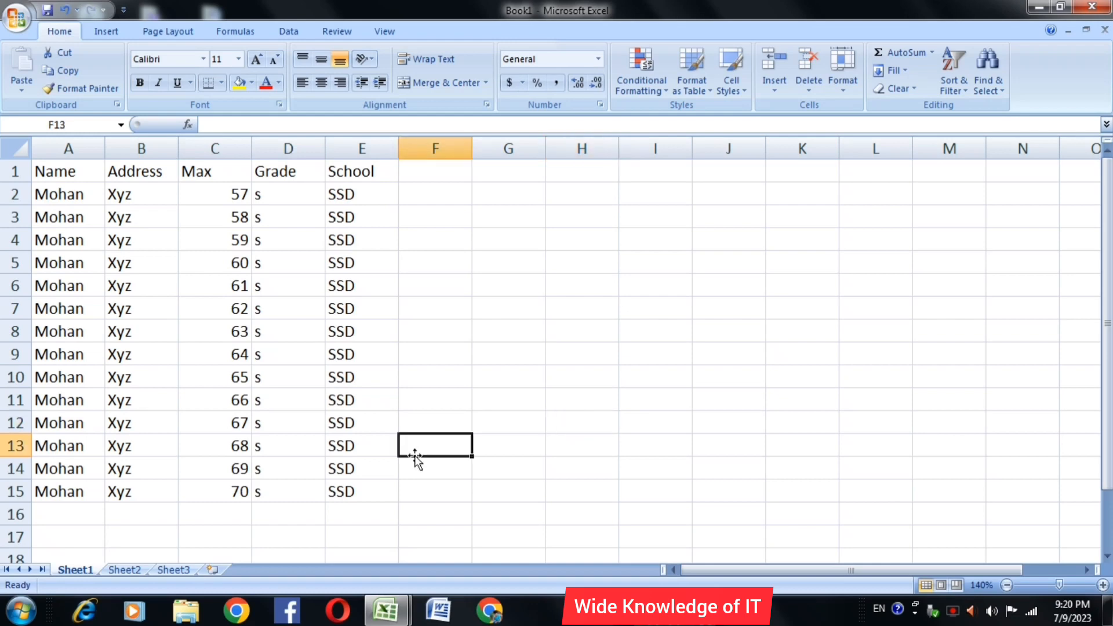
click(346, 456)
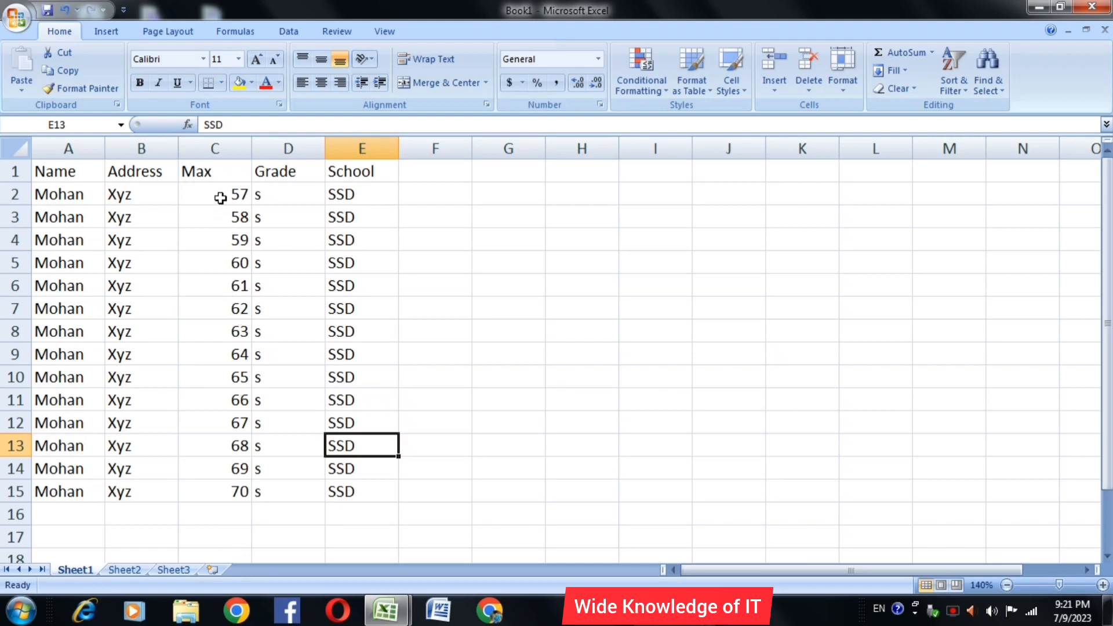
Step: Left-align the Max column values in C2:C15
drag(219, 196, 248, 495)
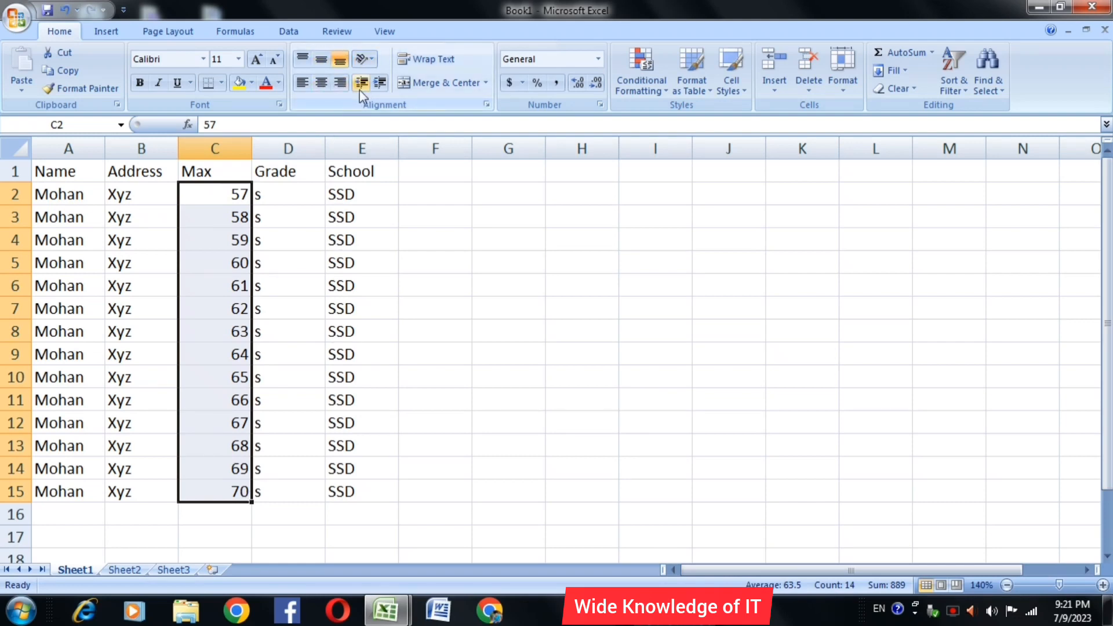
click(302, 83)
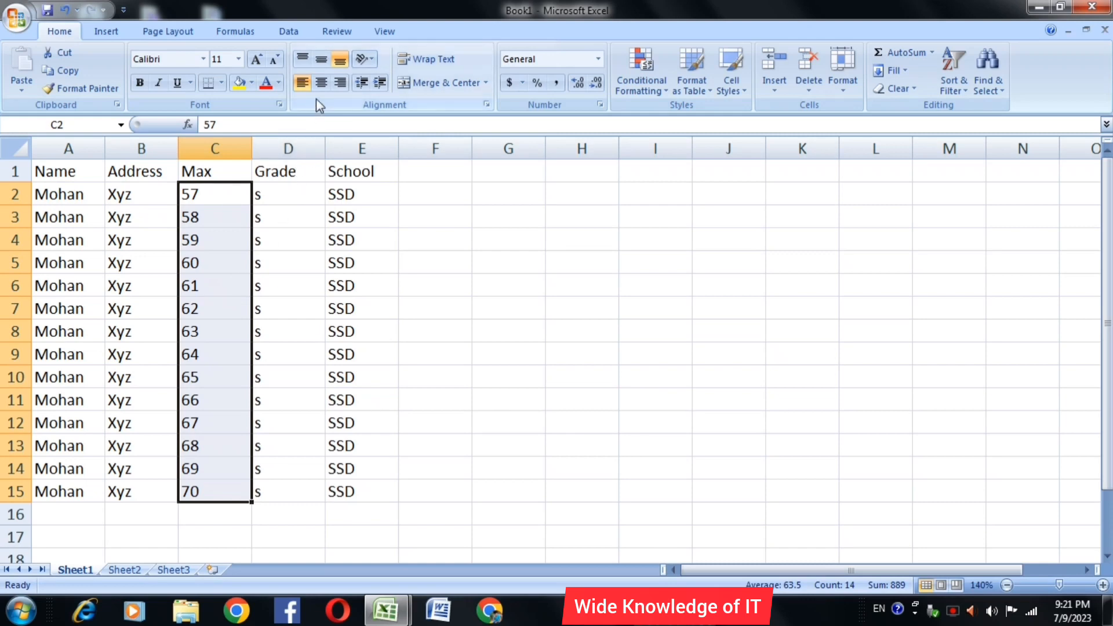
click(335, 86)
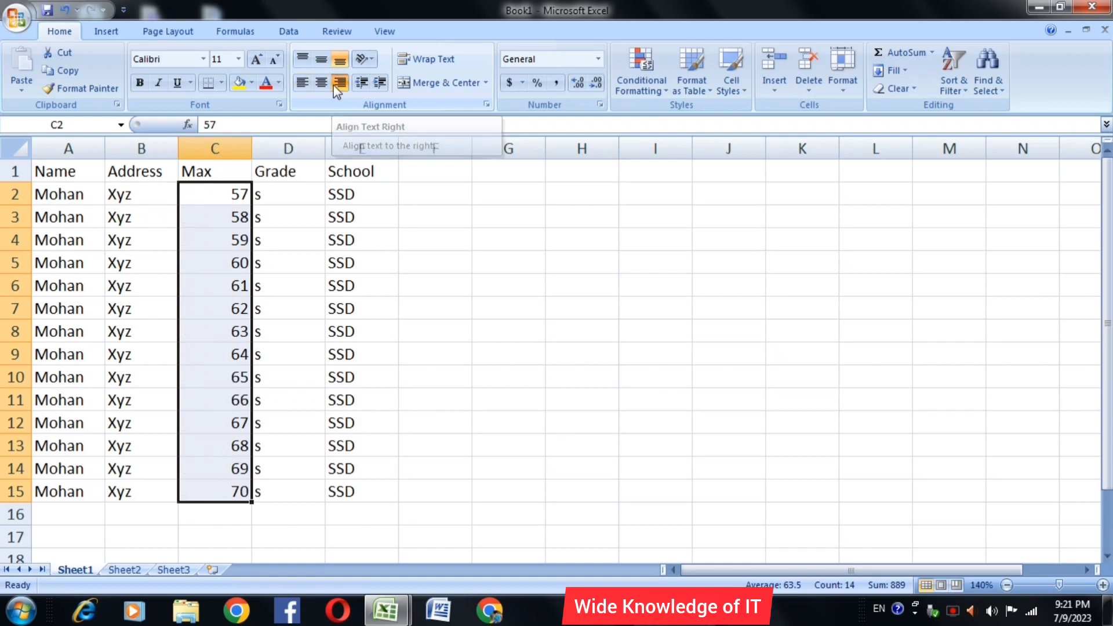
click(302, 84)
click(312, 350)
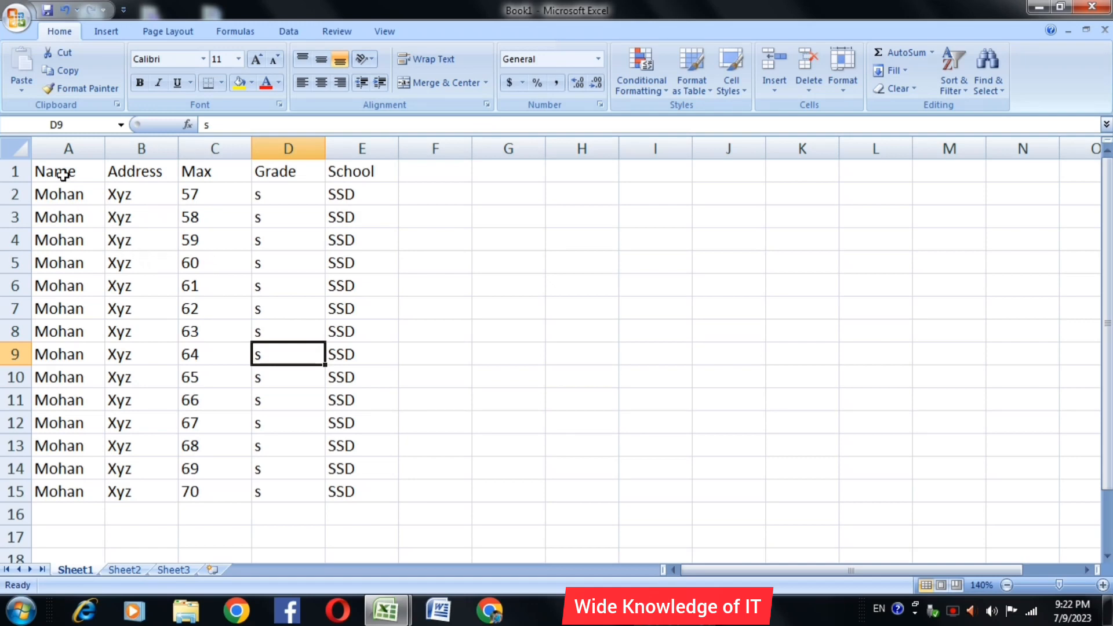
drag(62, 172, 223, 469)
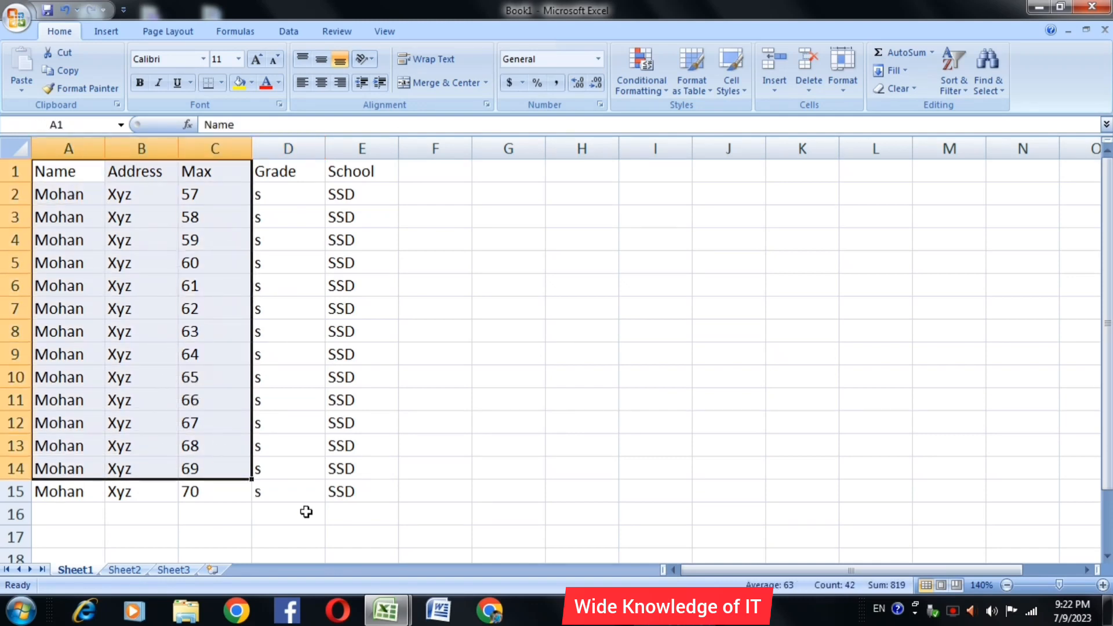
click(362, 493)
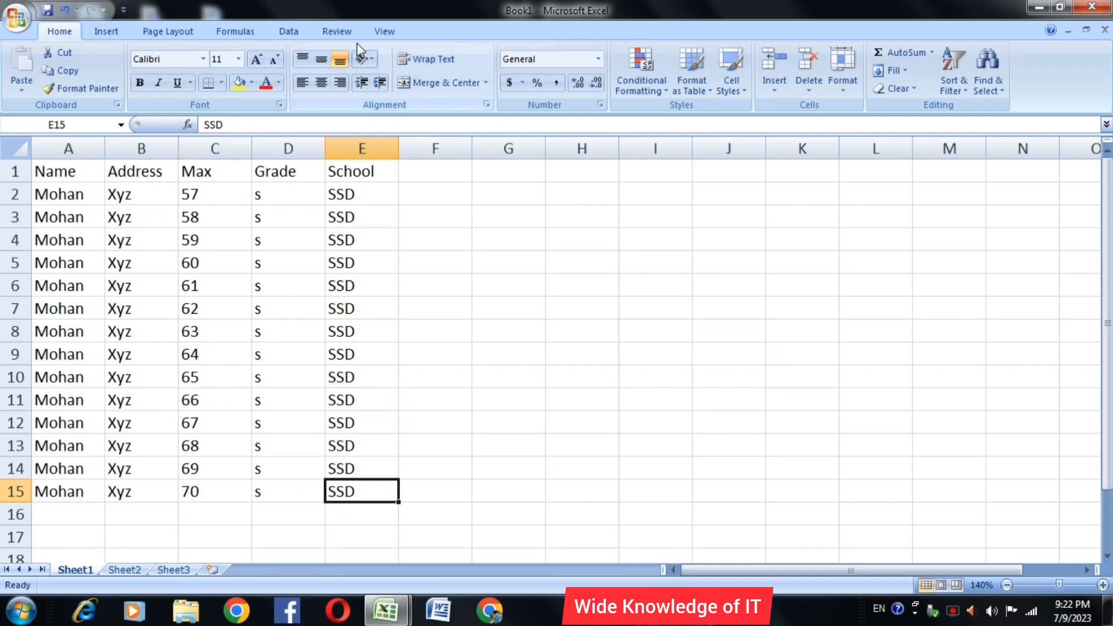
click(435, 308)
Step: Check the sheet in Print Preview, zooming in on the data, and return to the worksheet
click(18, 22)
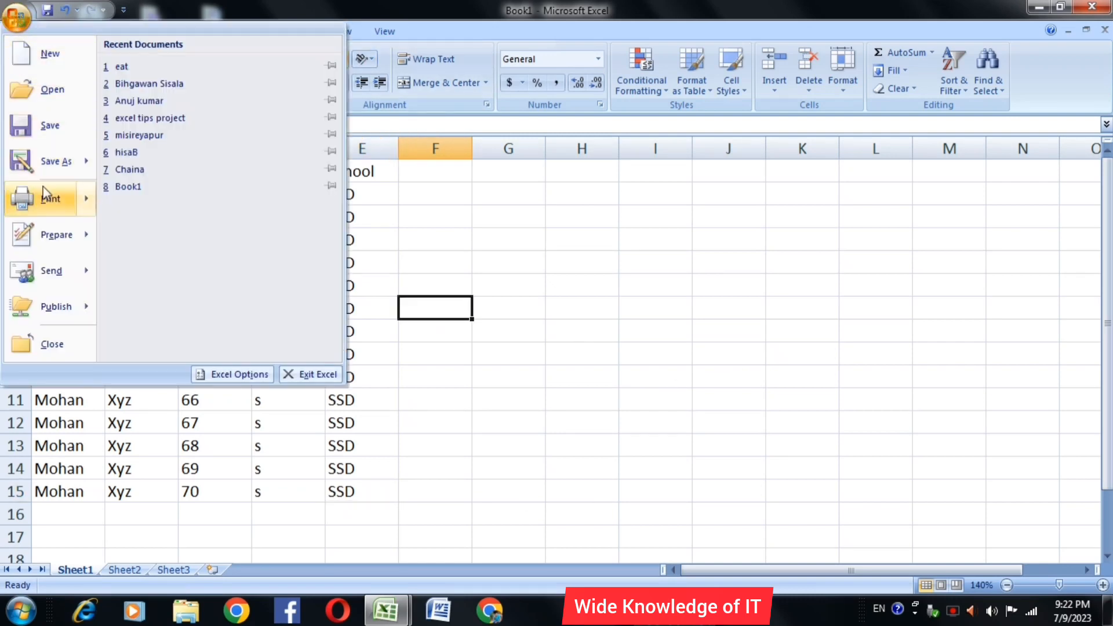
mouse_move(82, 200)
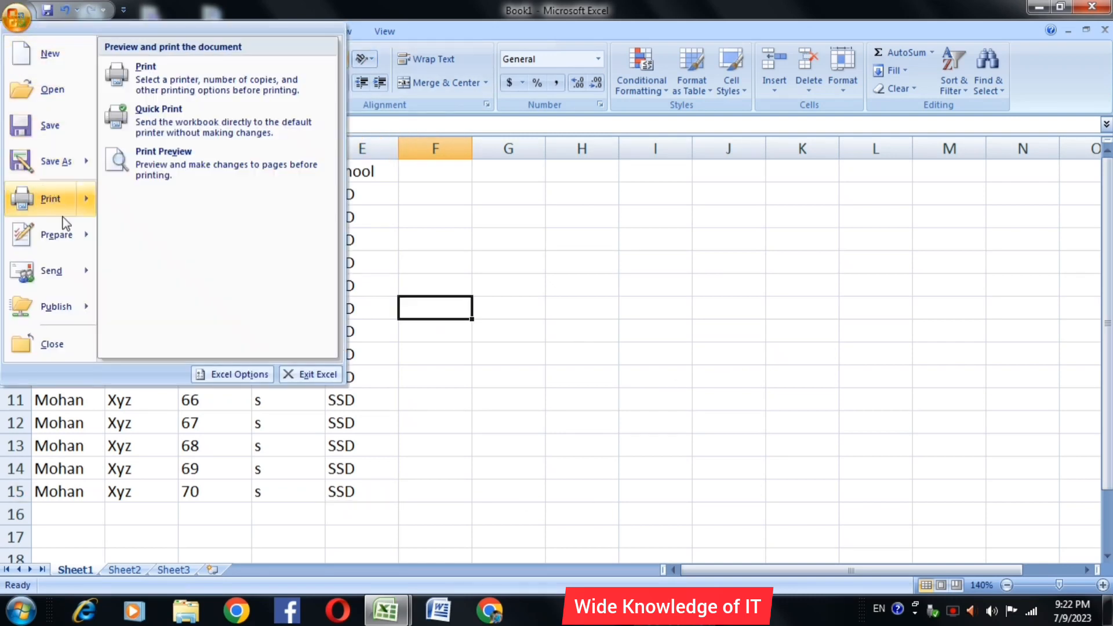
click(137, 178)
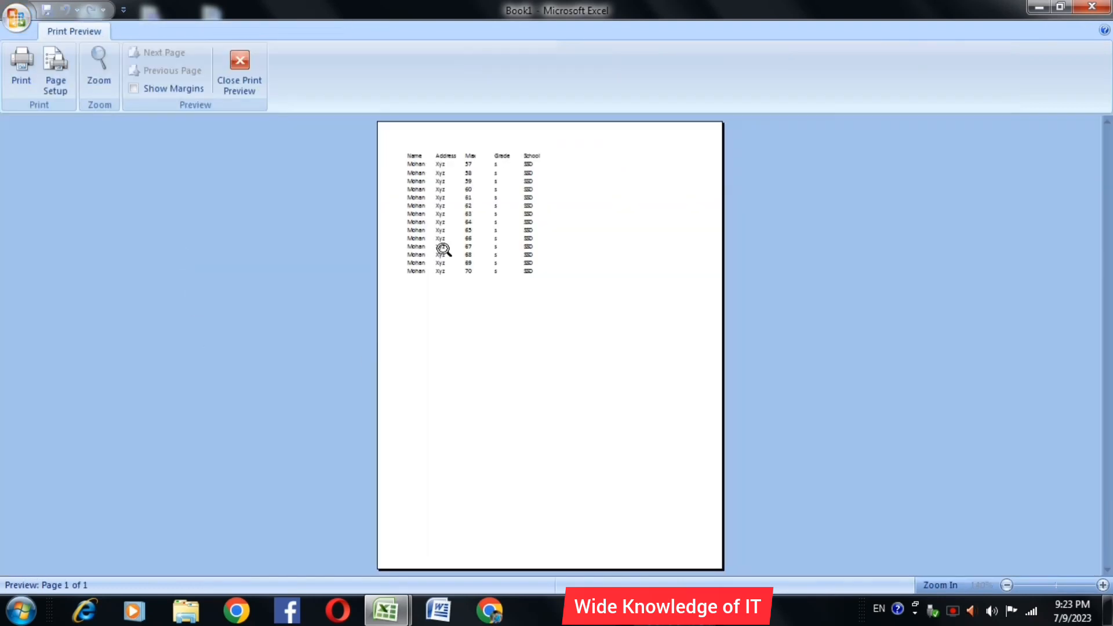
click(468, 221)
click(470, 226)
click(469, 226)
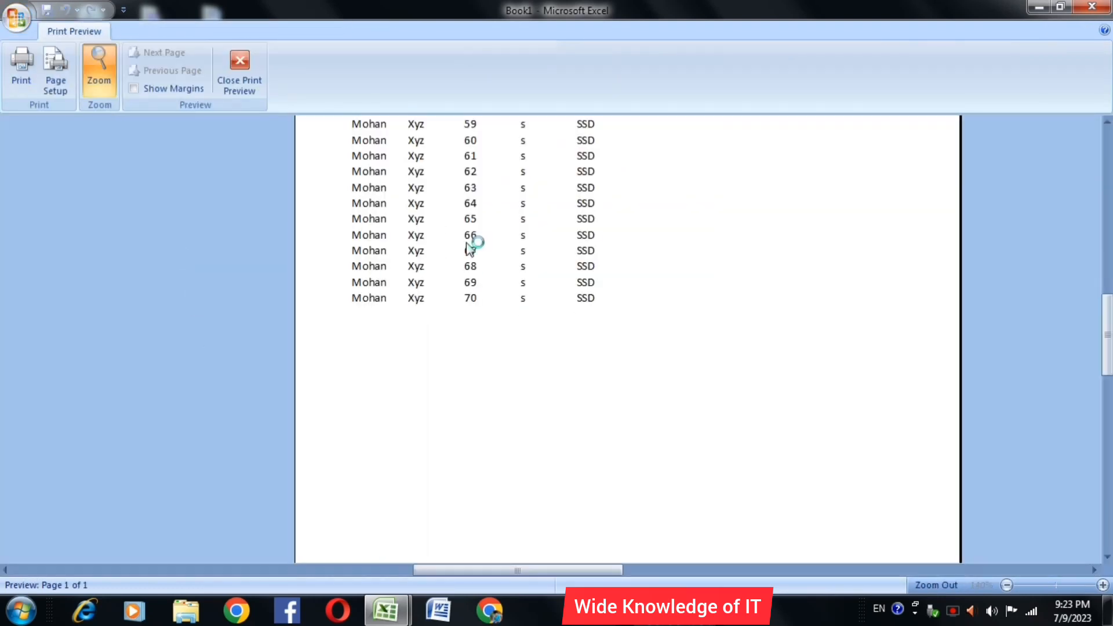
scroll(454, 270, up, 3)
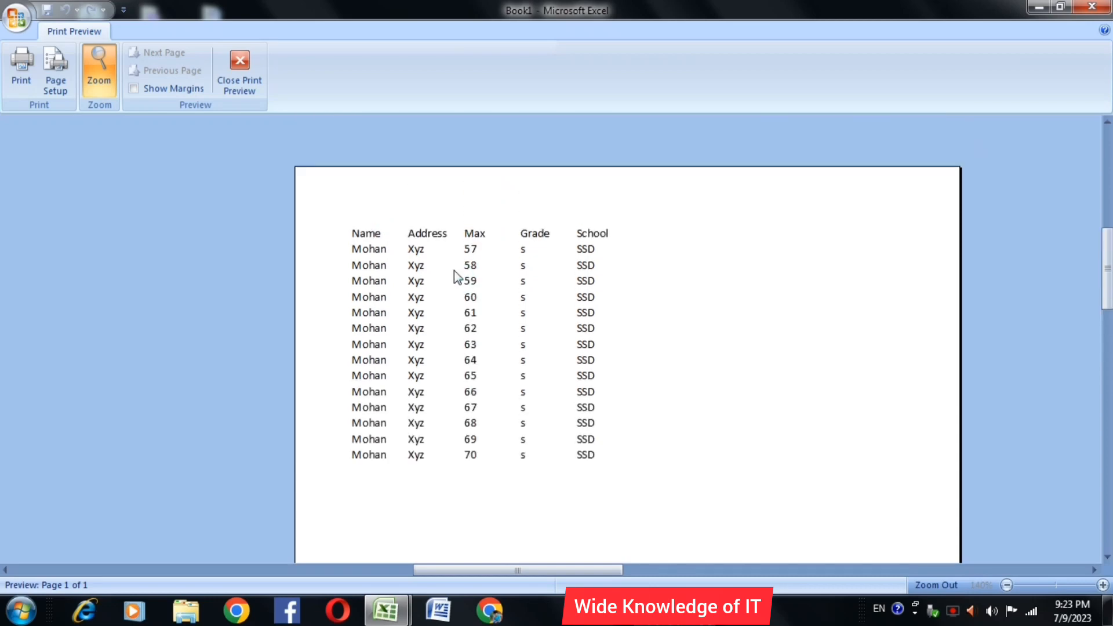
click(244, 74)
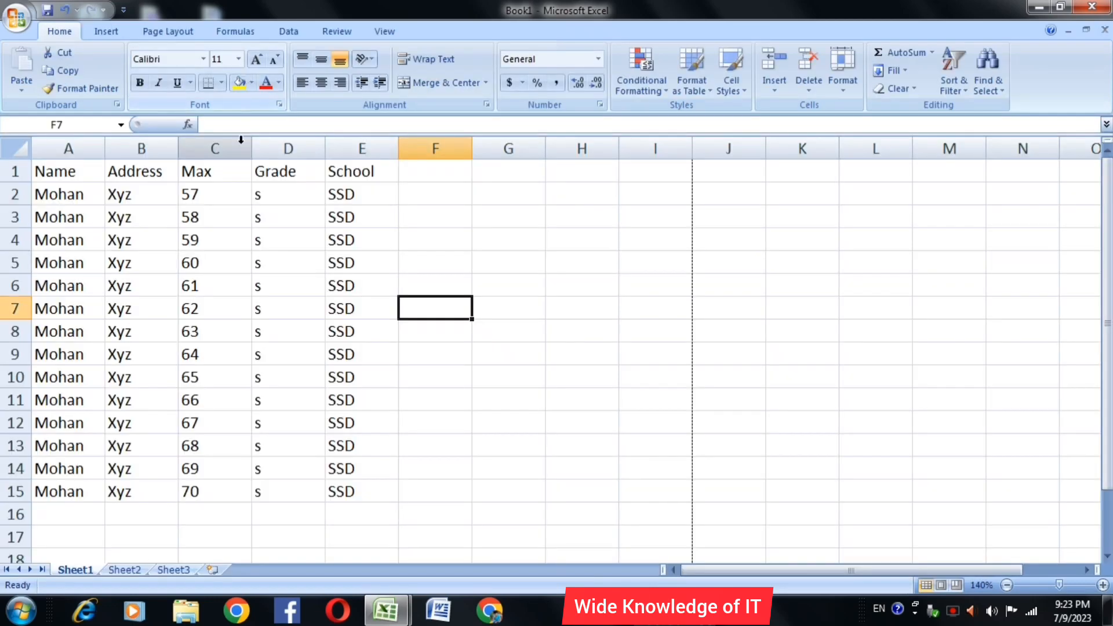
click(418, 347)
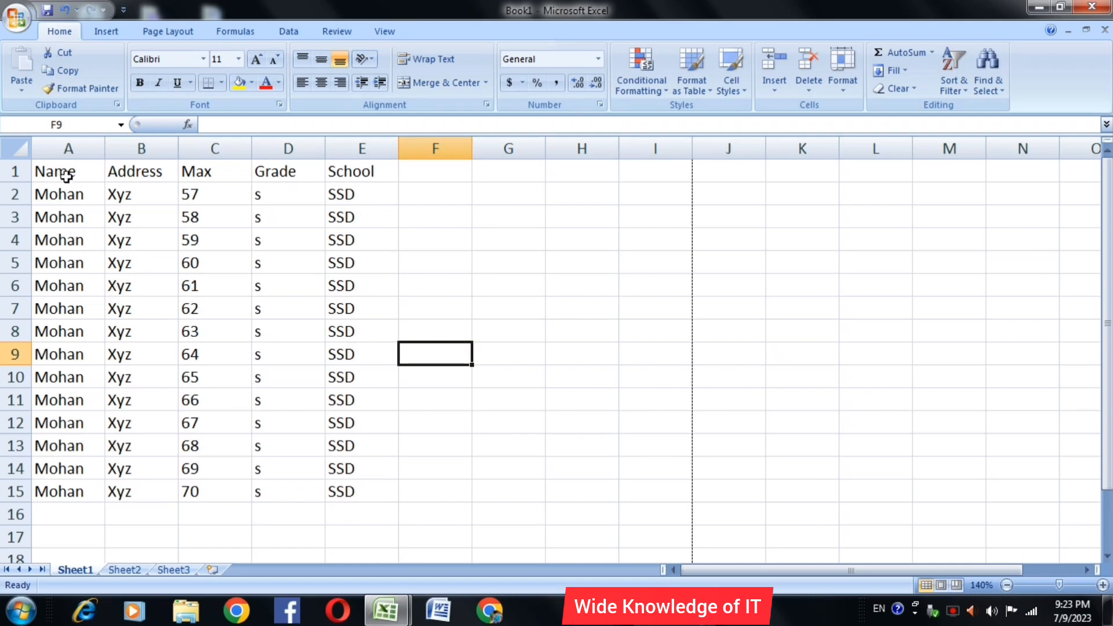
Step: Start a new custom table style with A1:E15 selected and set the Whole Table element's font style to Italic
drag(66, 177, 340, 492)
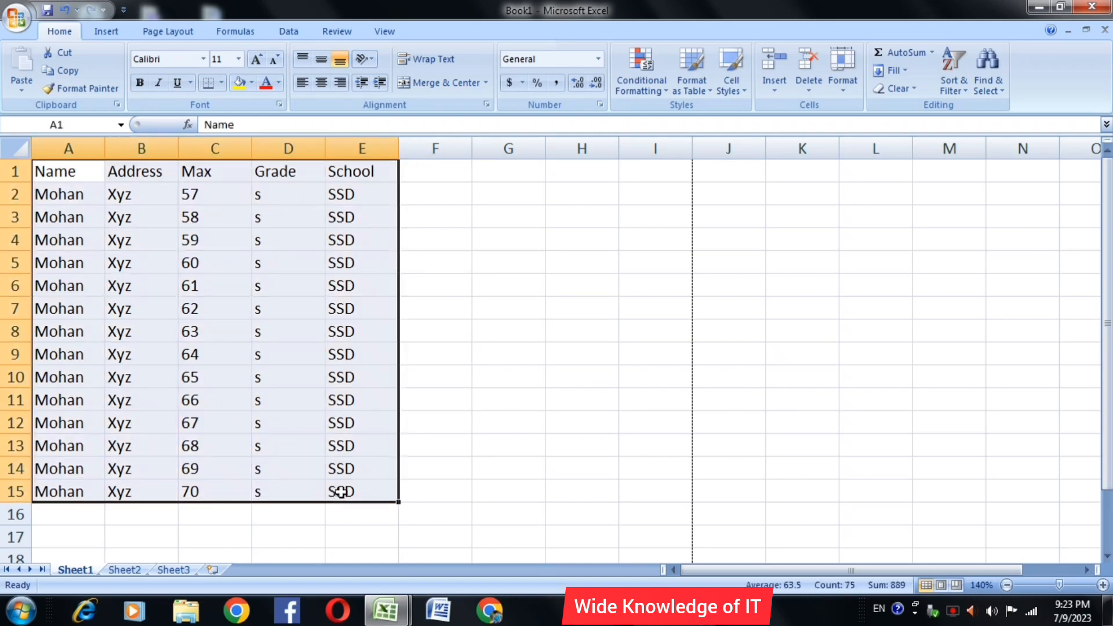
click(707, 92)
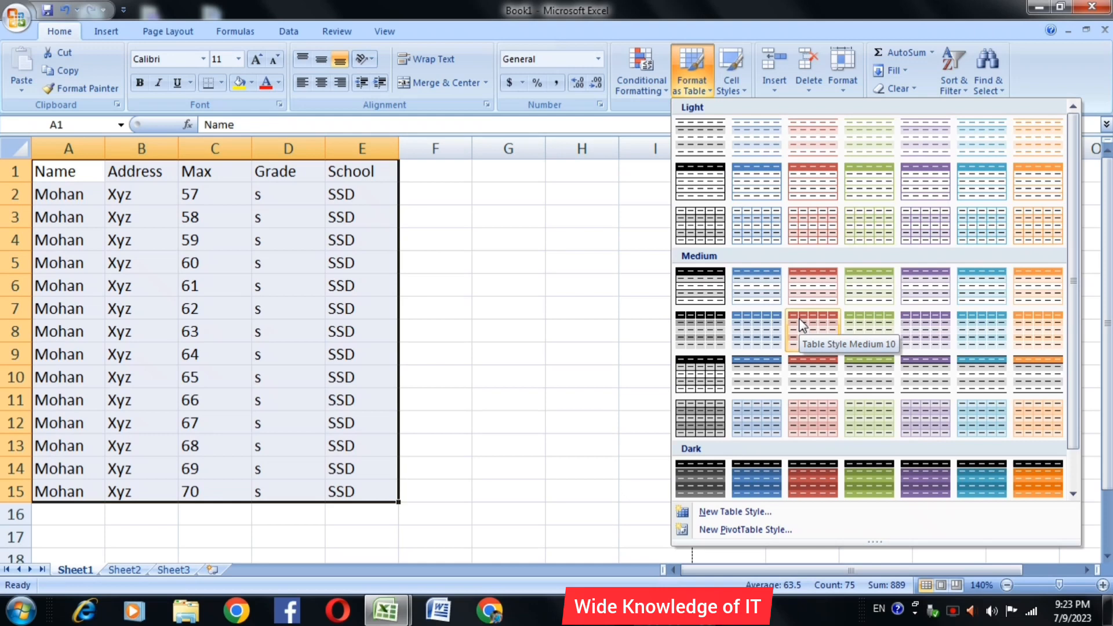
click(735, 513)
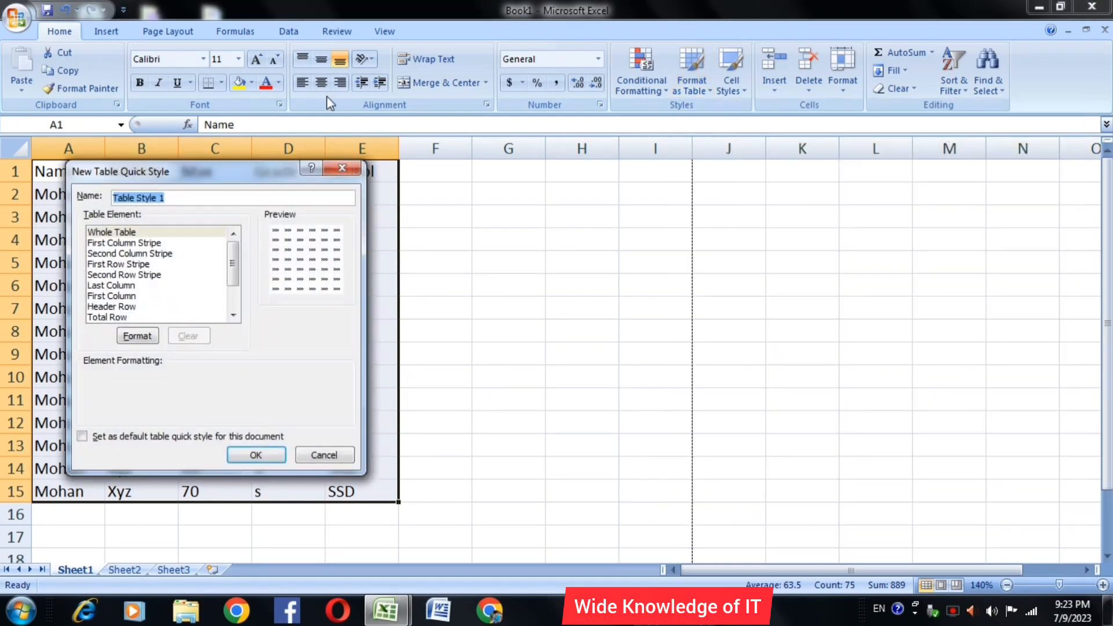
drag(200, 180, 242, 266)
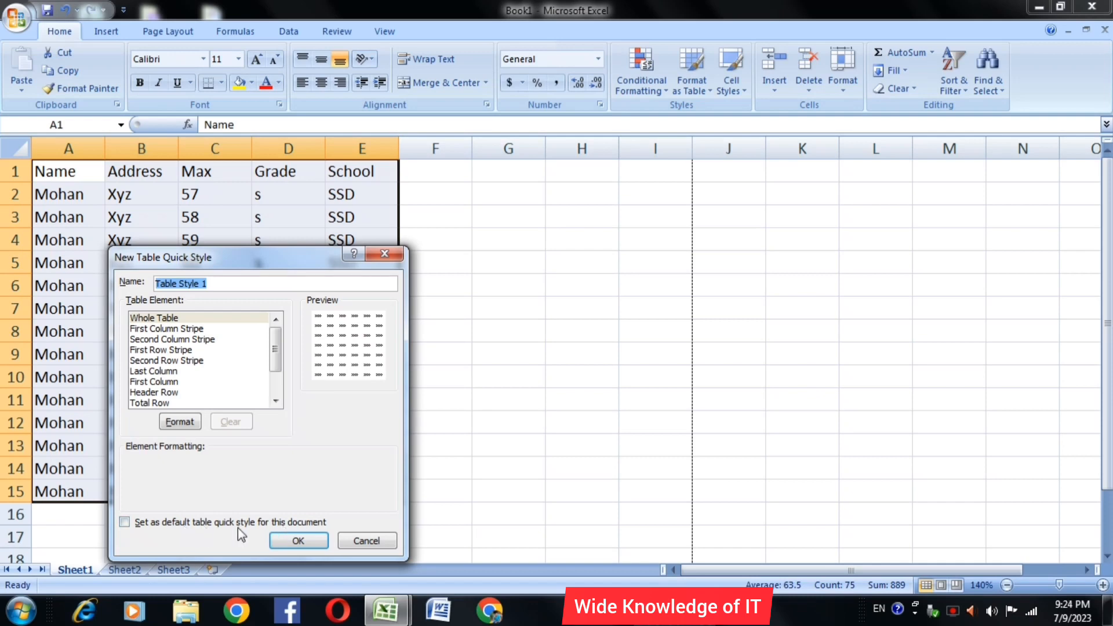
click(179, 421)
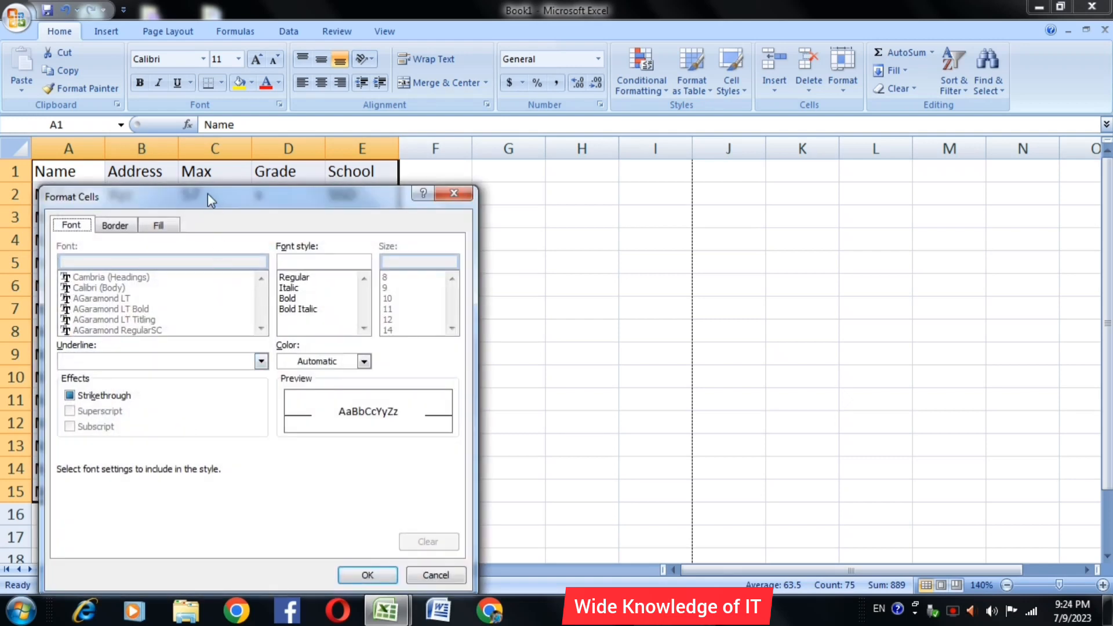
drag(196, 195, 293, 104)
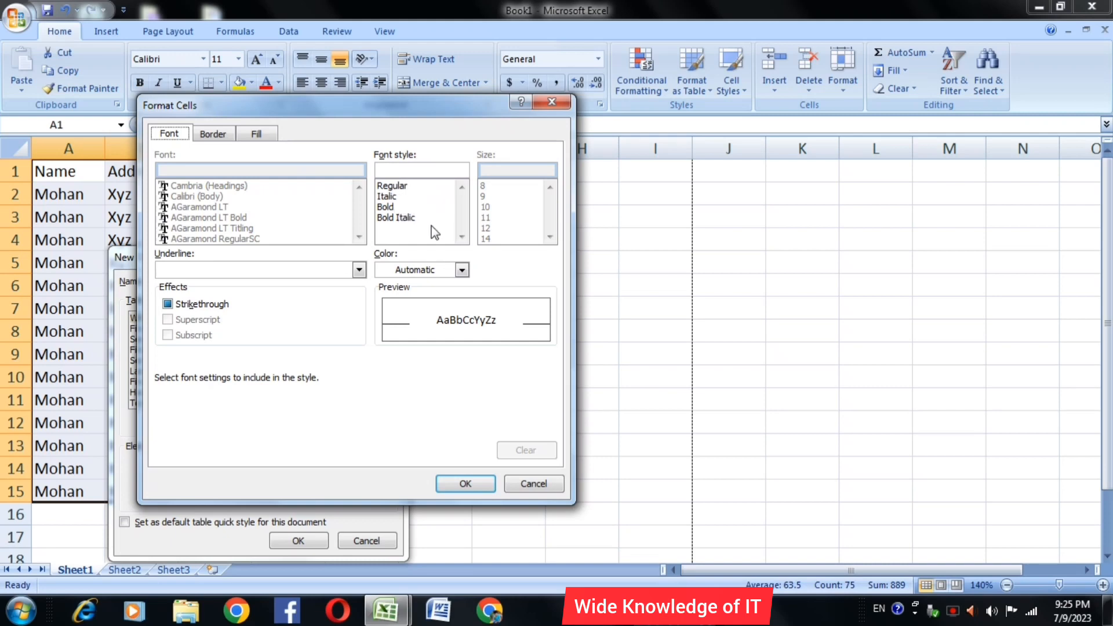
click(394, 197)
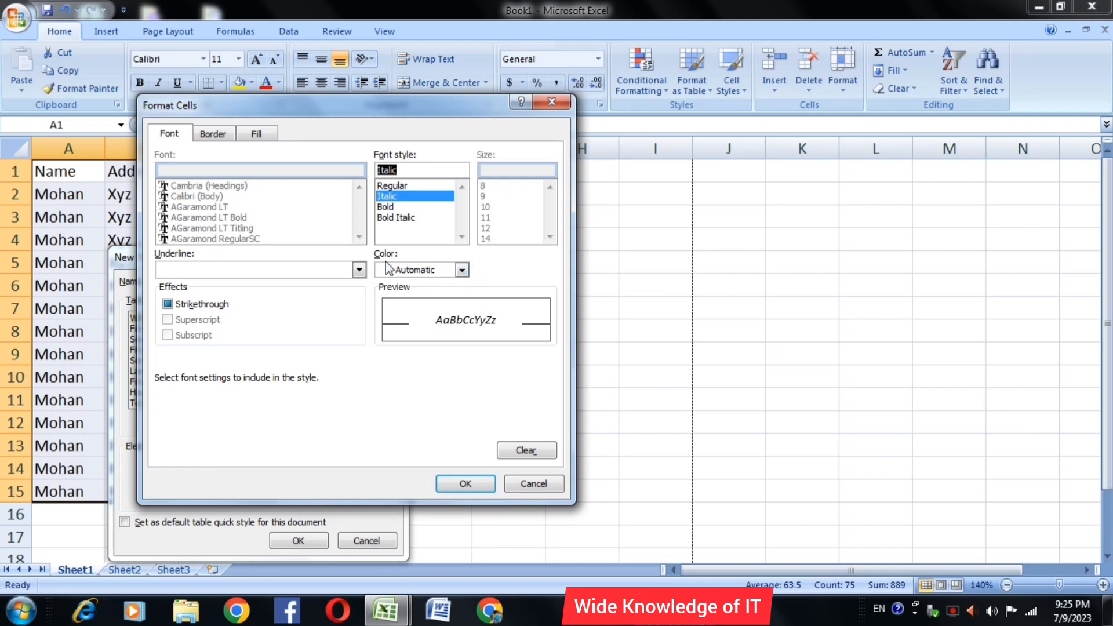
Step: Add thick red inside and outline borders to the Whole Table element and save the new table style
click(212, 135)
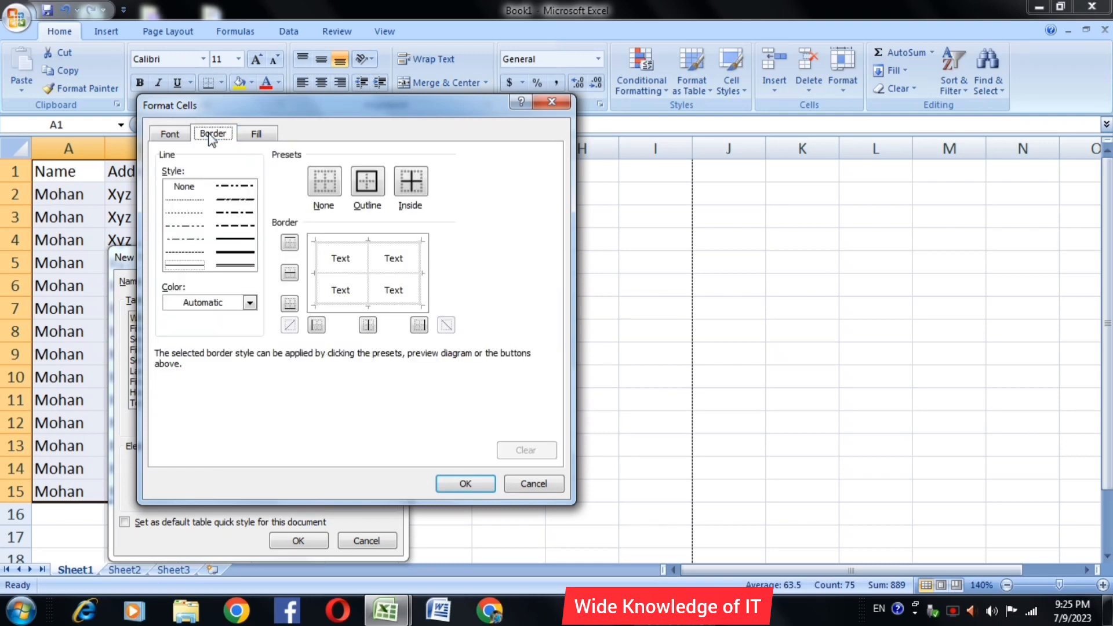
click(233, 254)
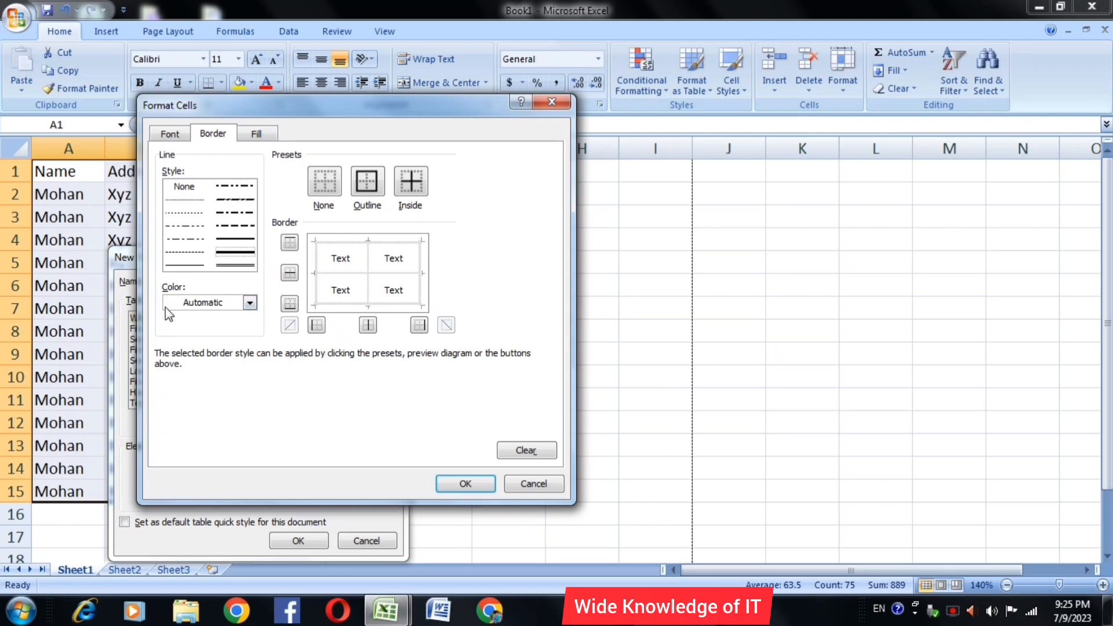
click(249, 303)
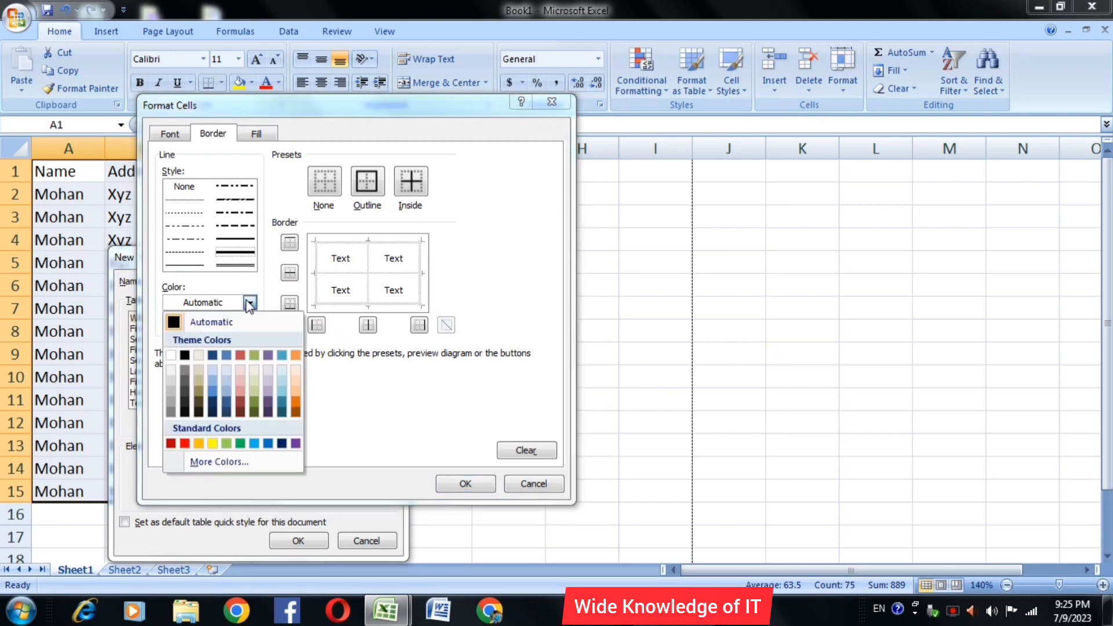
click(180, 447)
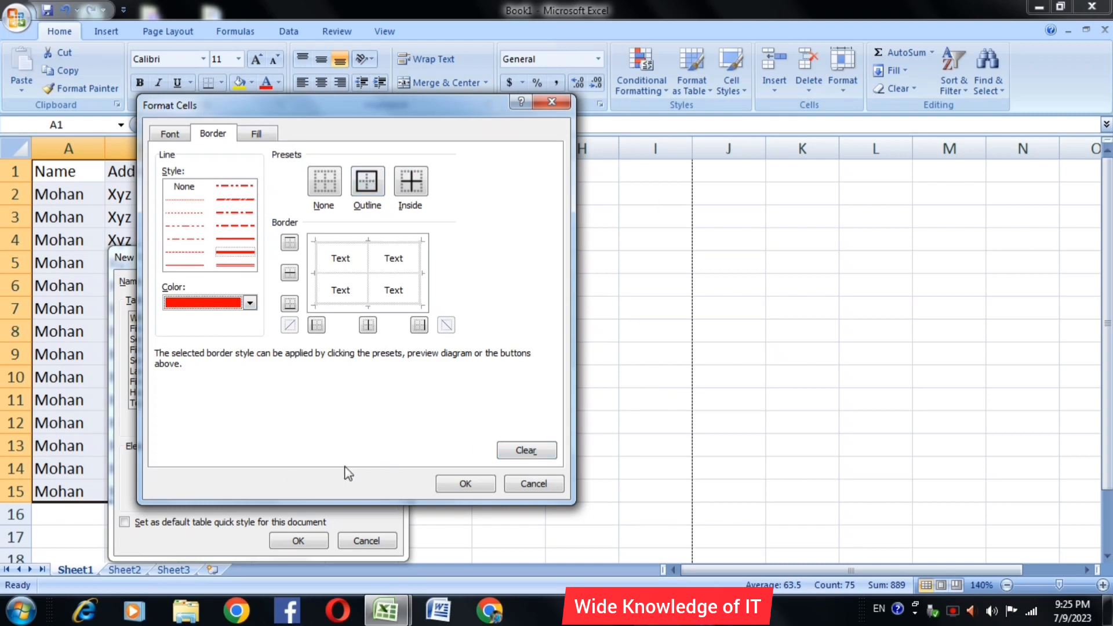
click(410, 189)
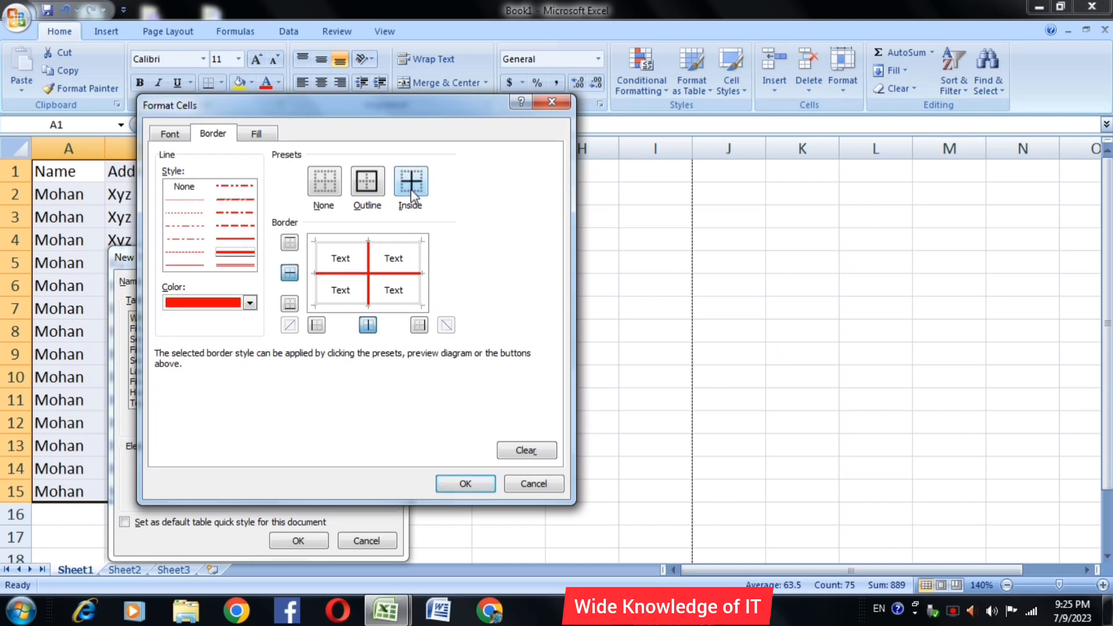
click(367, 180)
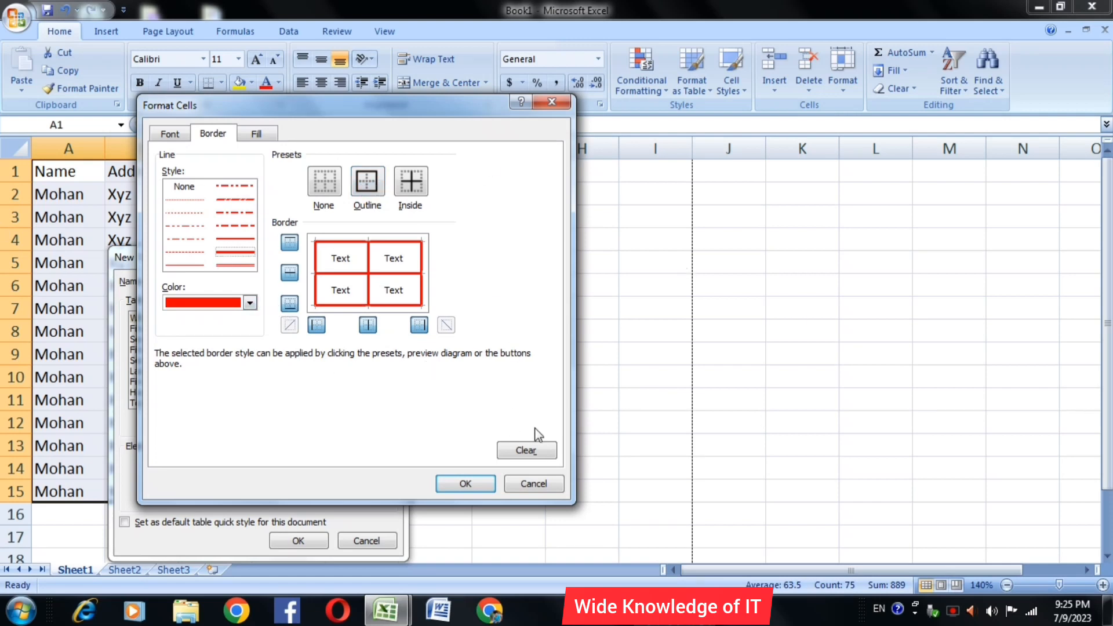
click(464, 485)
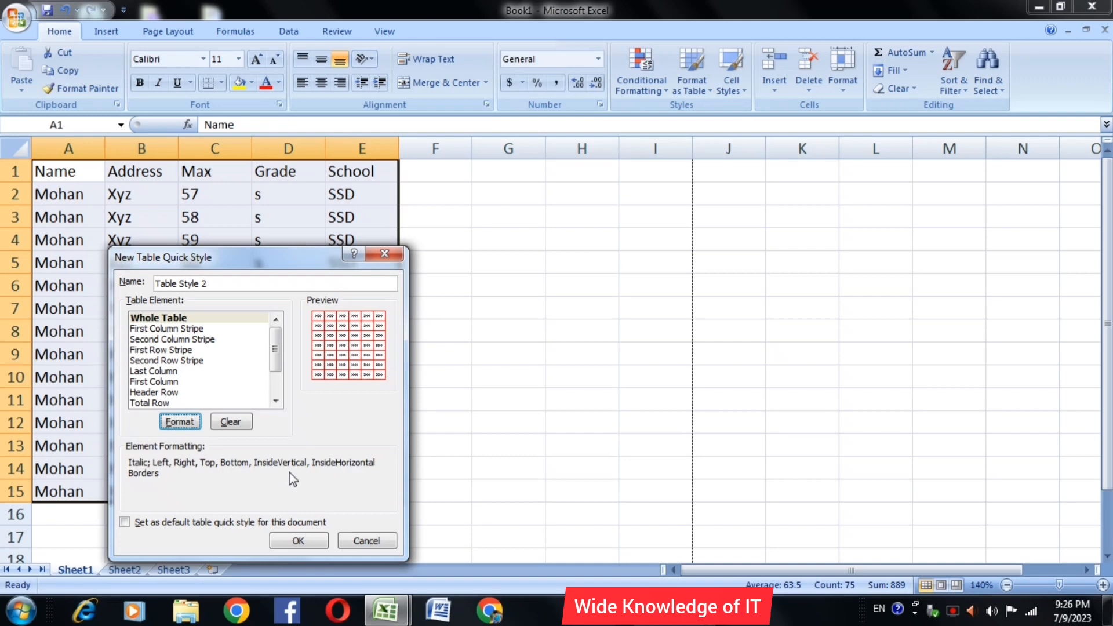
click(299, 541)
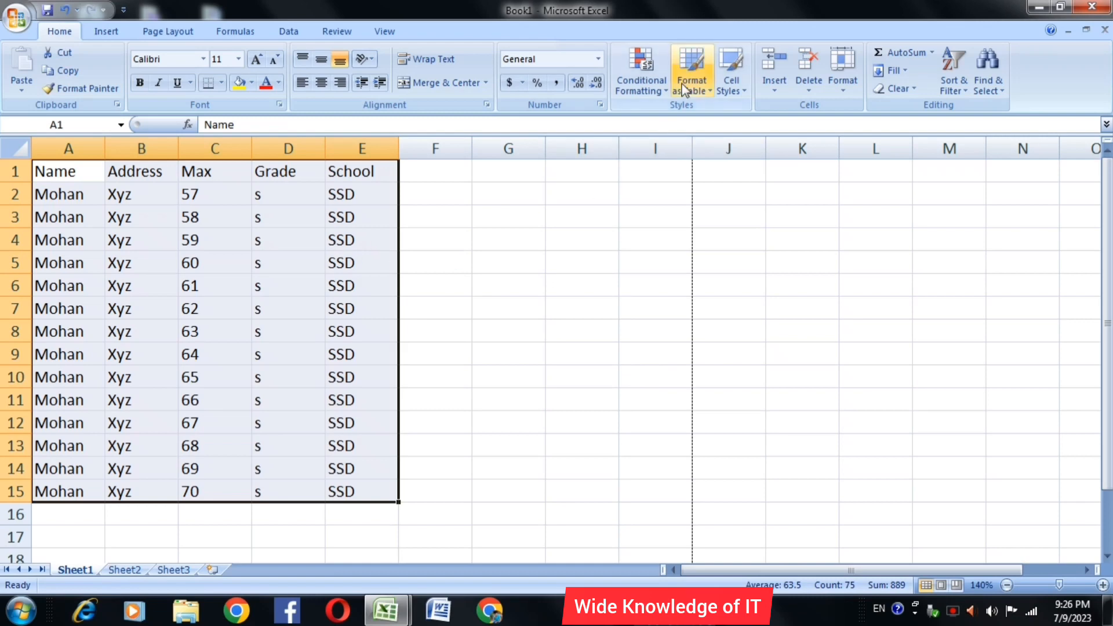
Step: Format A1:E15 as a table with headers using the custom red-bordered table style, and deselect the table
click(703, 95)
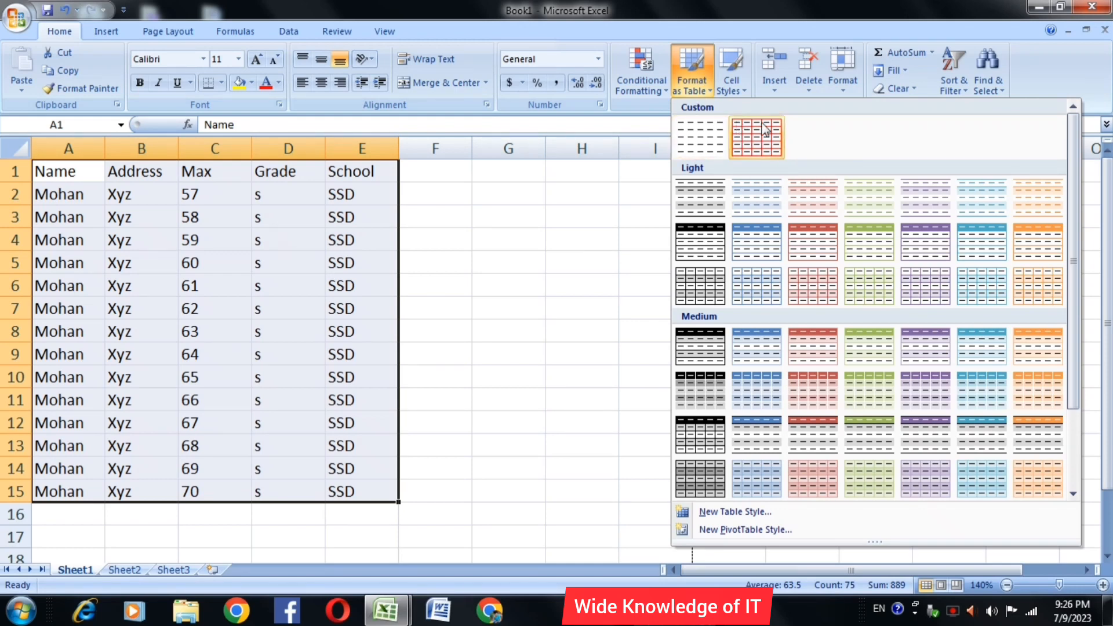
click(760, 143)
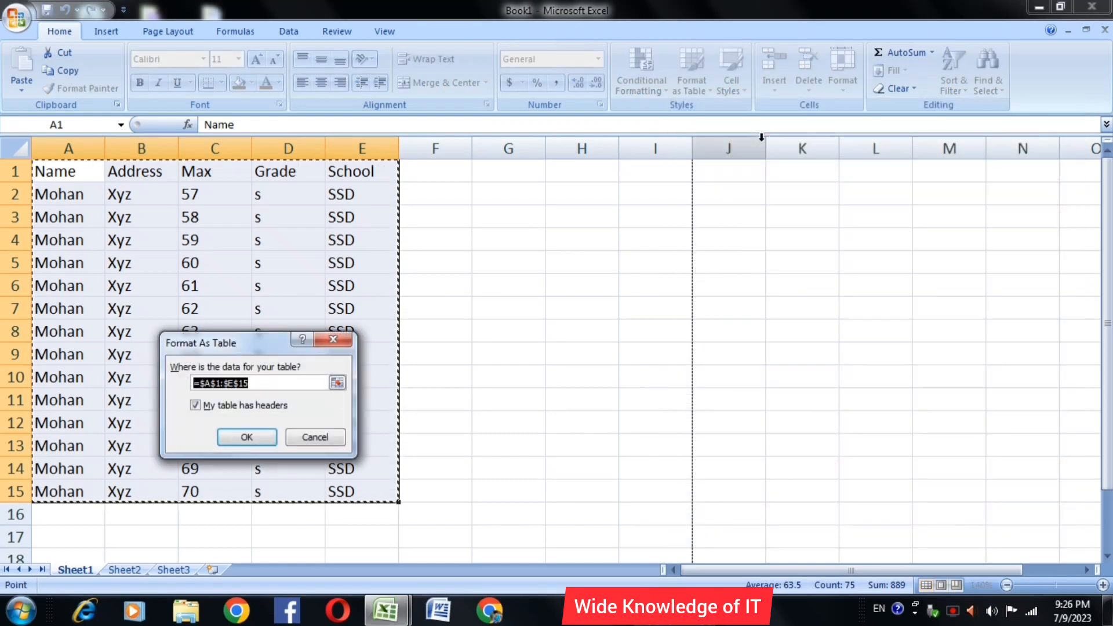
click(245, 436)
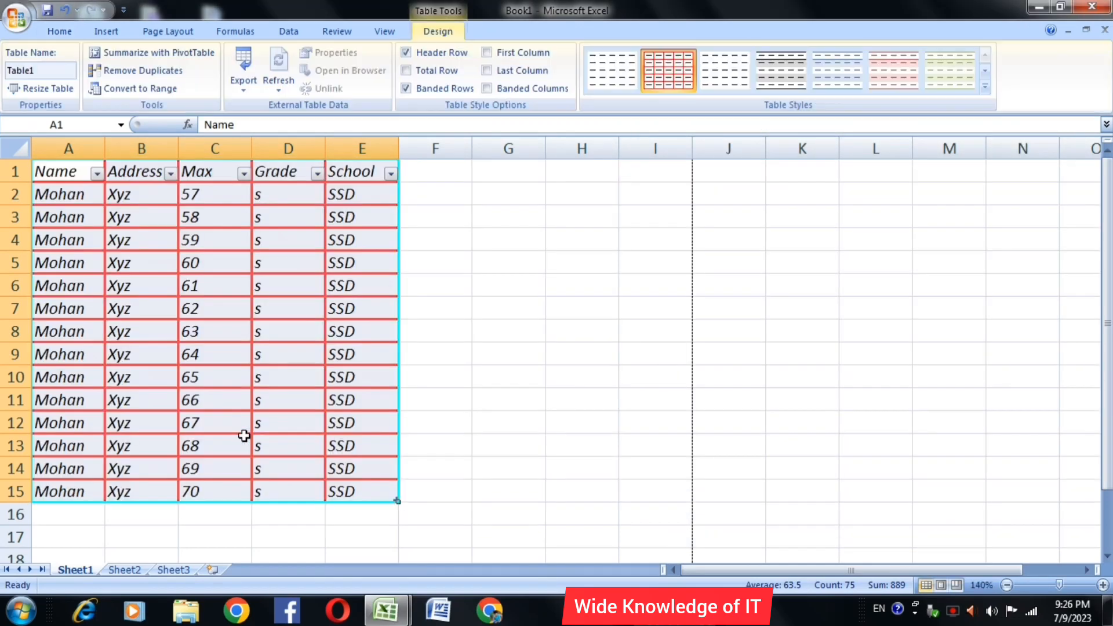
click(424, 415)
click(603, 422)
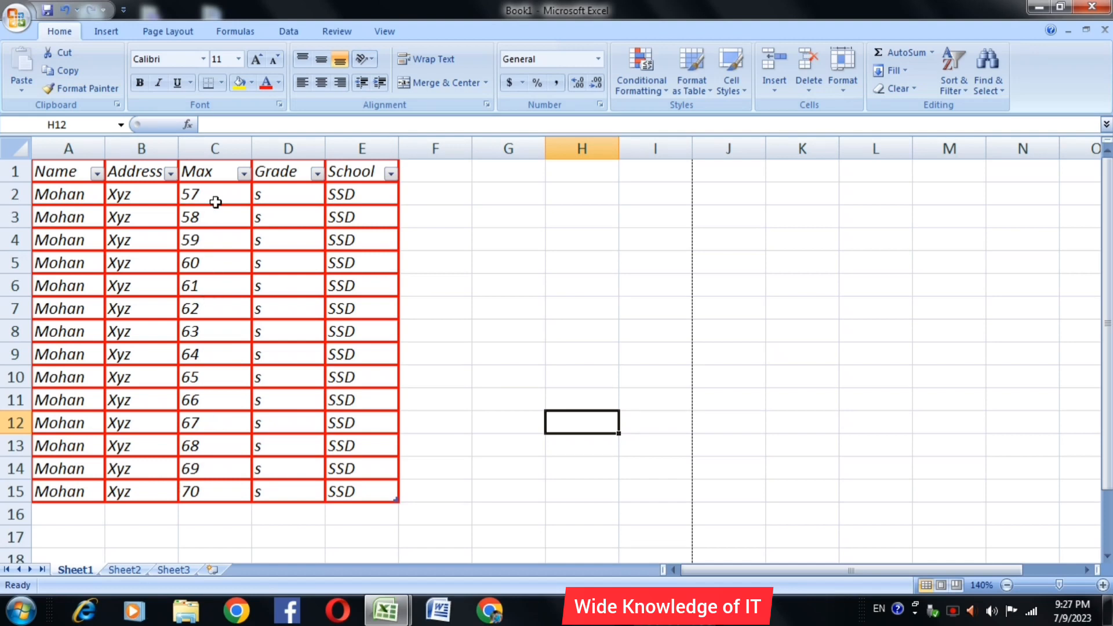
Step: Select the header row A1:E1, start a new cell style, and open the style's format settings
click(731, 92)
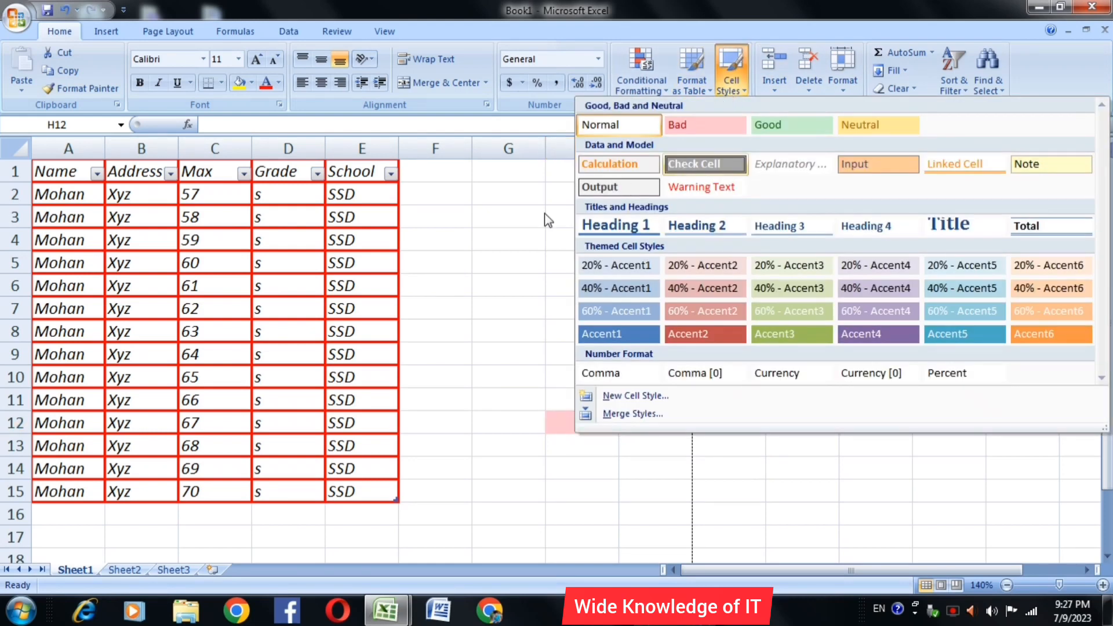
click(43, 168)
drag(44, 168, 371, 174)
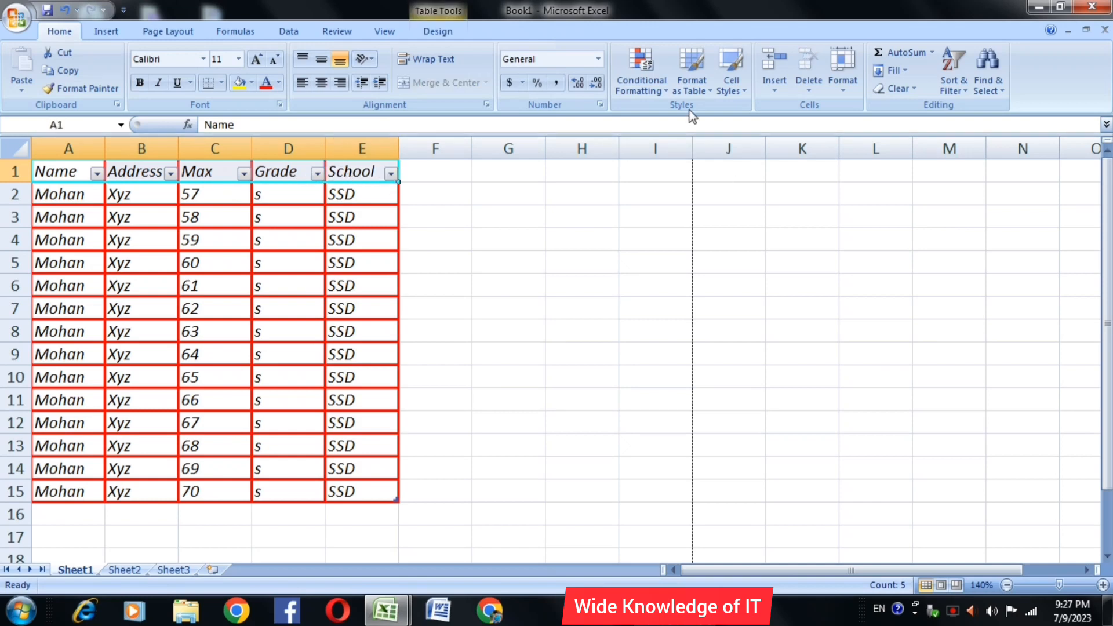
click(735, 88)
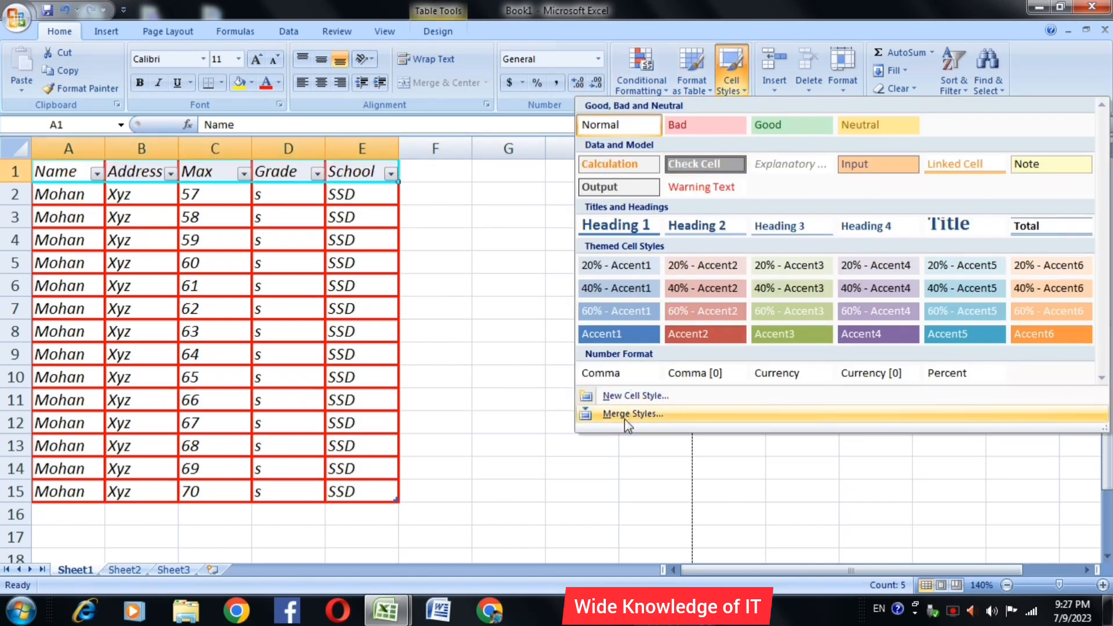
click(625, 397)
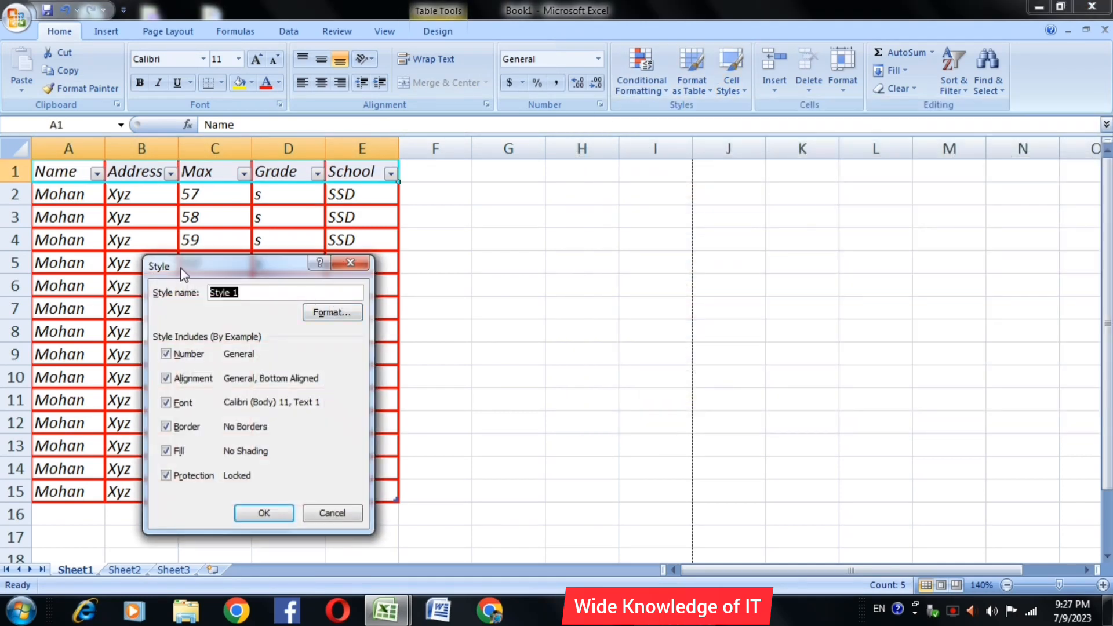
drag(171, 260, 220, 130)
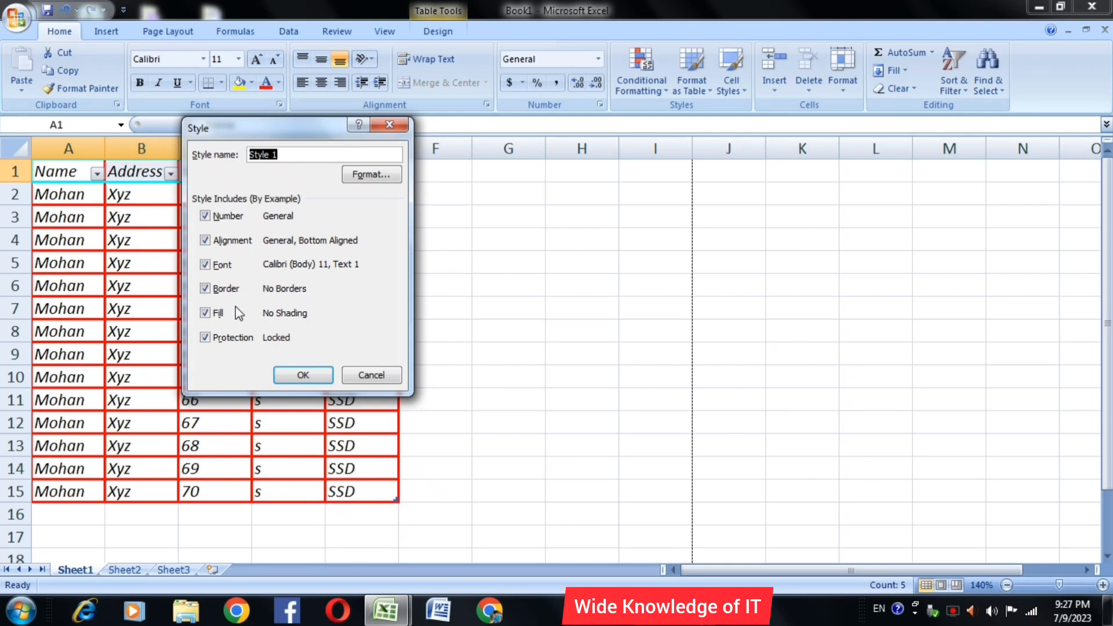
click(372, 177)
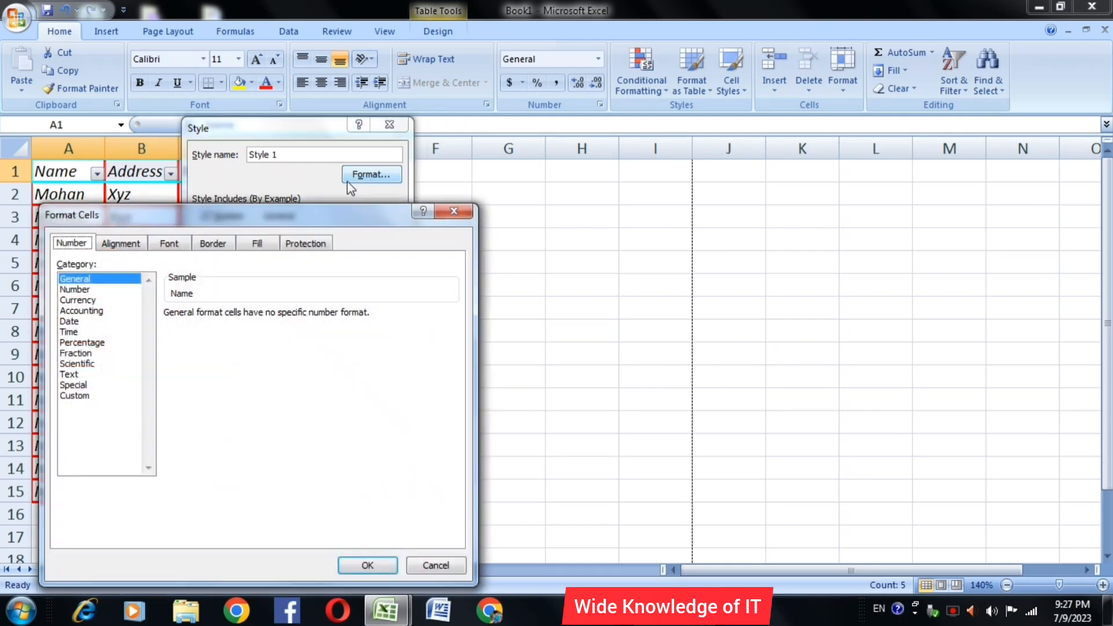
drag(178, 225, 266, 123)
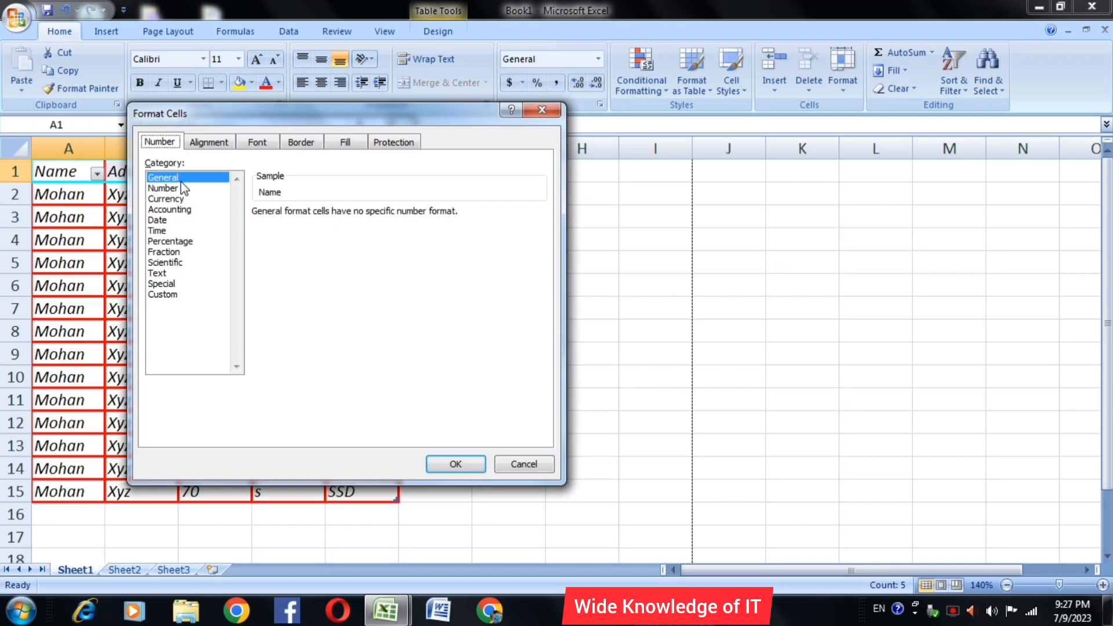
Step: Set the new cell style's horizontal alignment to General and its text direction to Left-to-Right
click(201, 141)
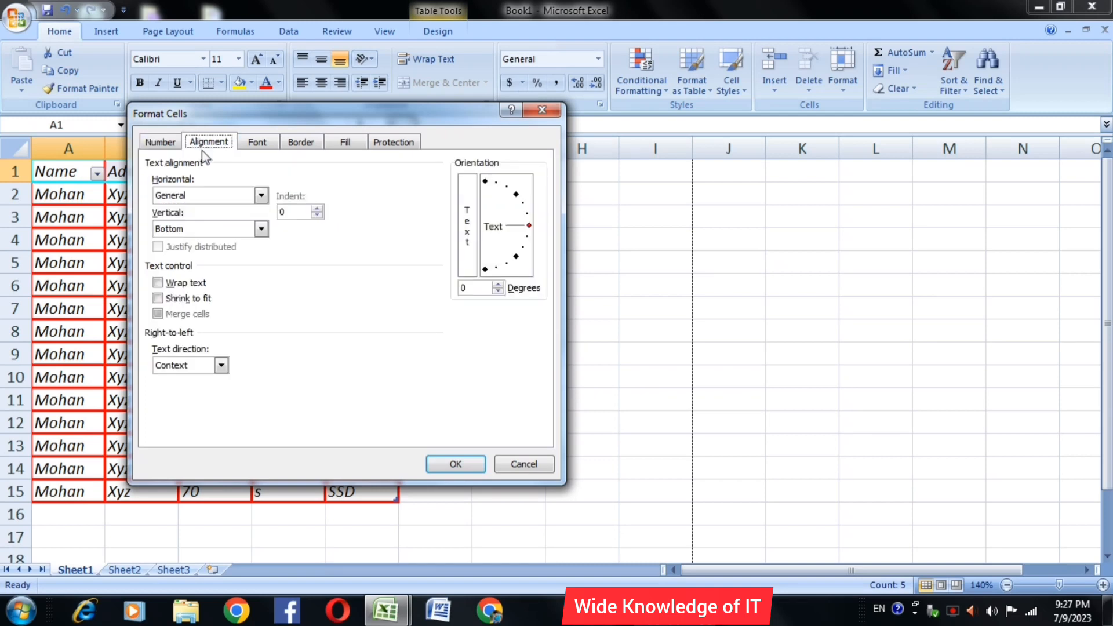
click(261, 196)
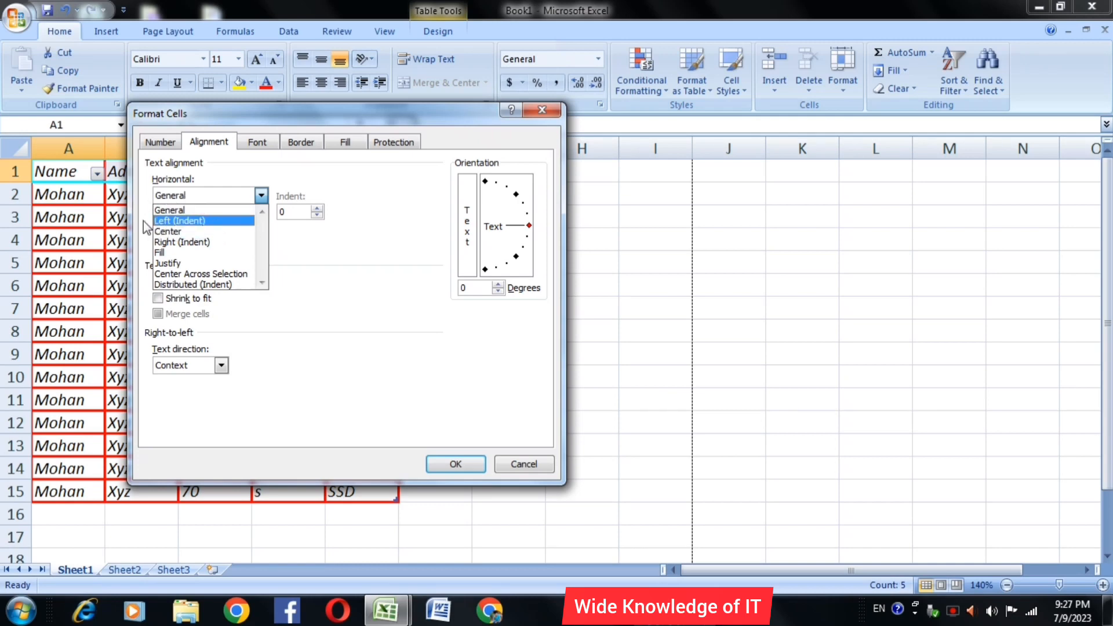
click(179, 211)
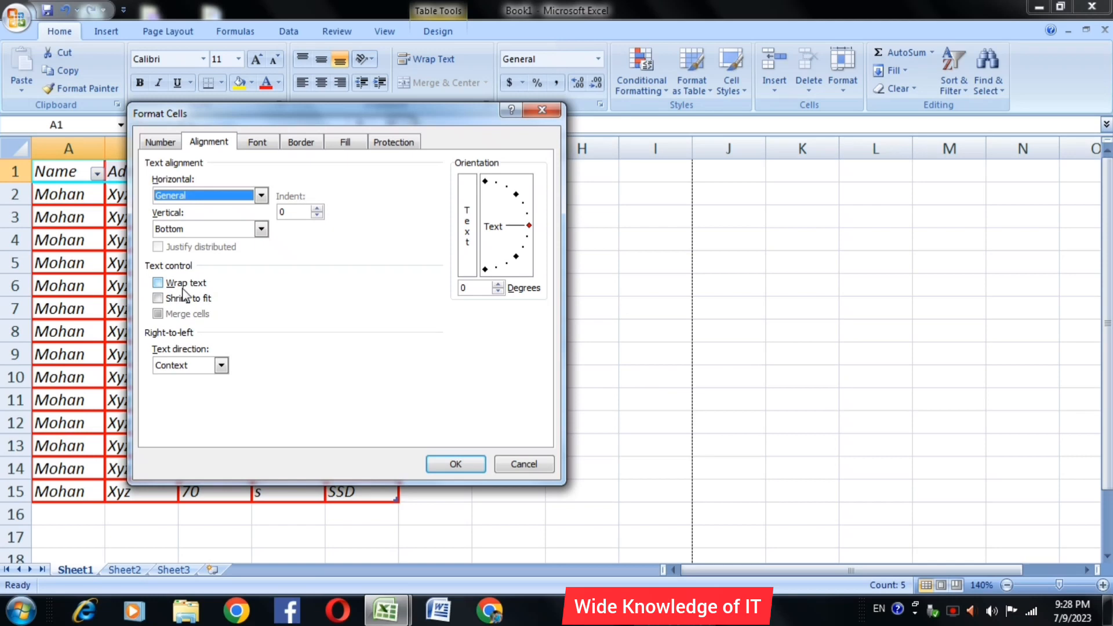
click(221, 366)
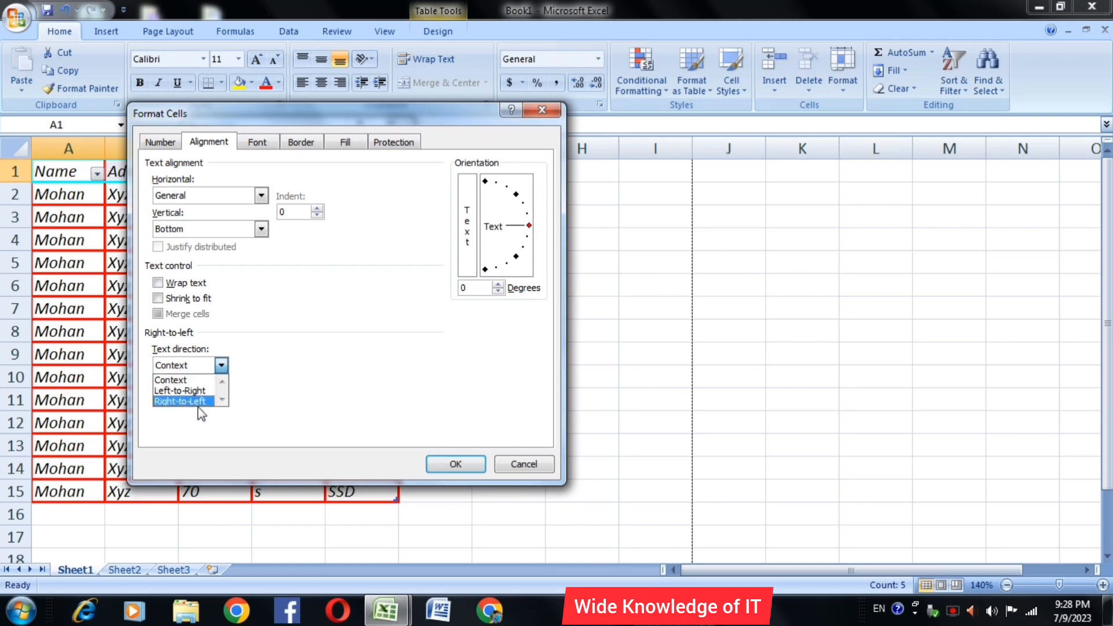
click(173, 391)
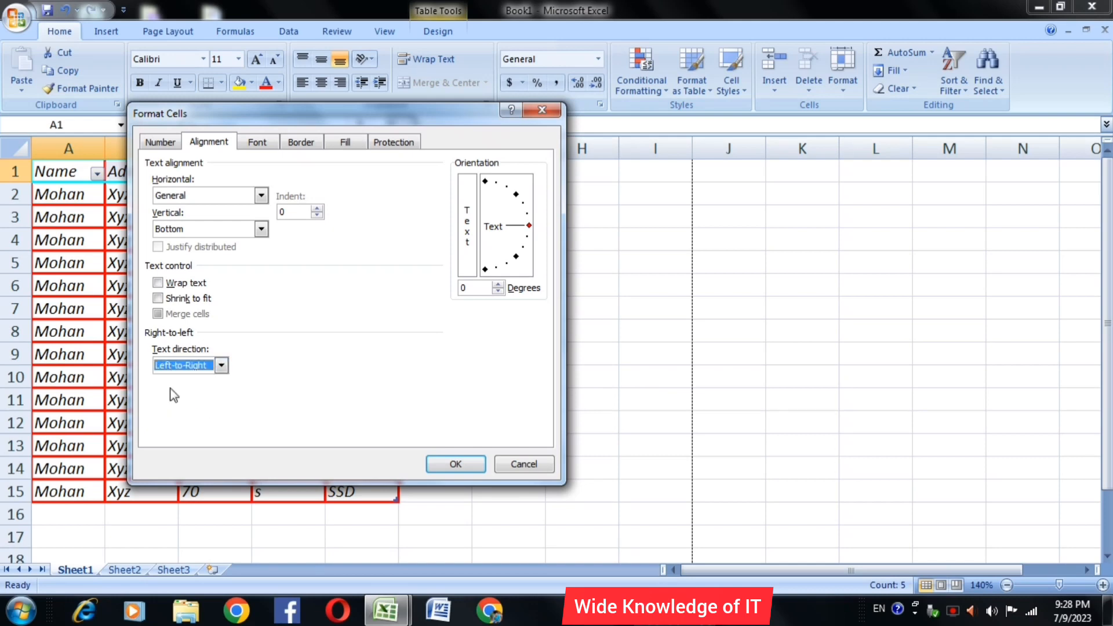
Step: Set the cell style's font to Cambria (Headings), Bold Italic, size 14
click(256, 142)
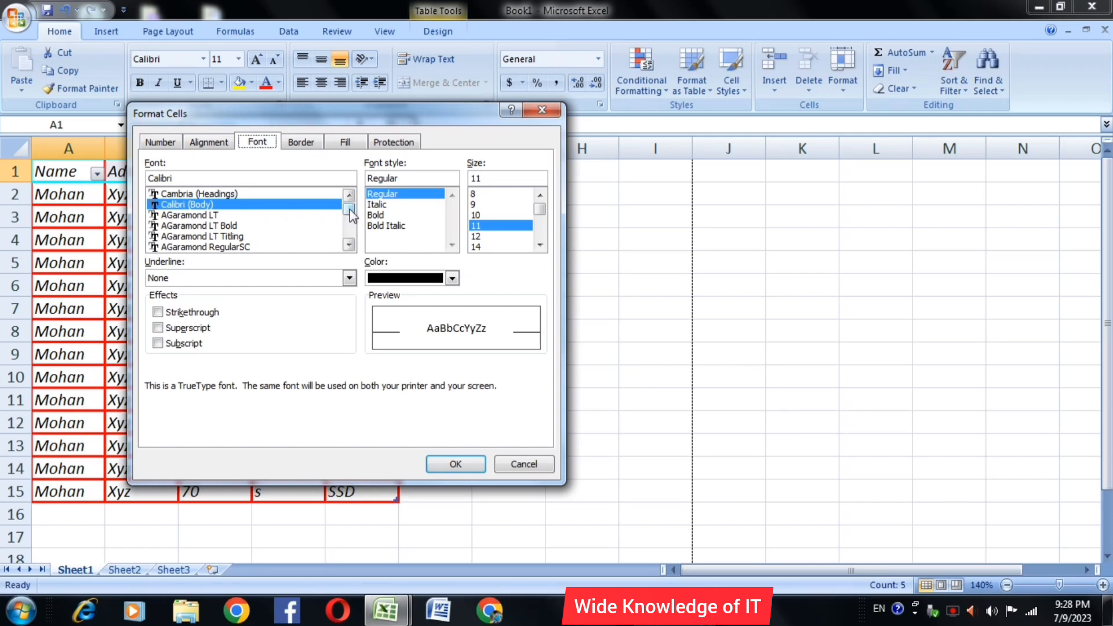
drag(350, 209, 350, 210)
click(211, 195)
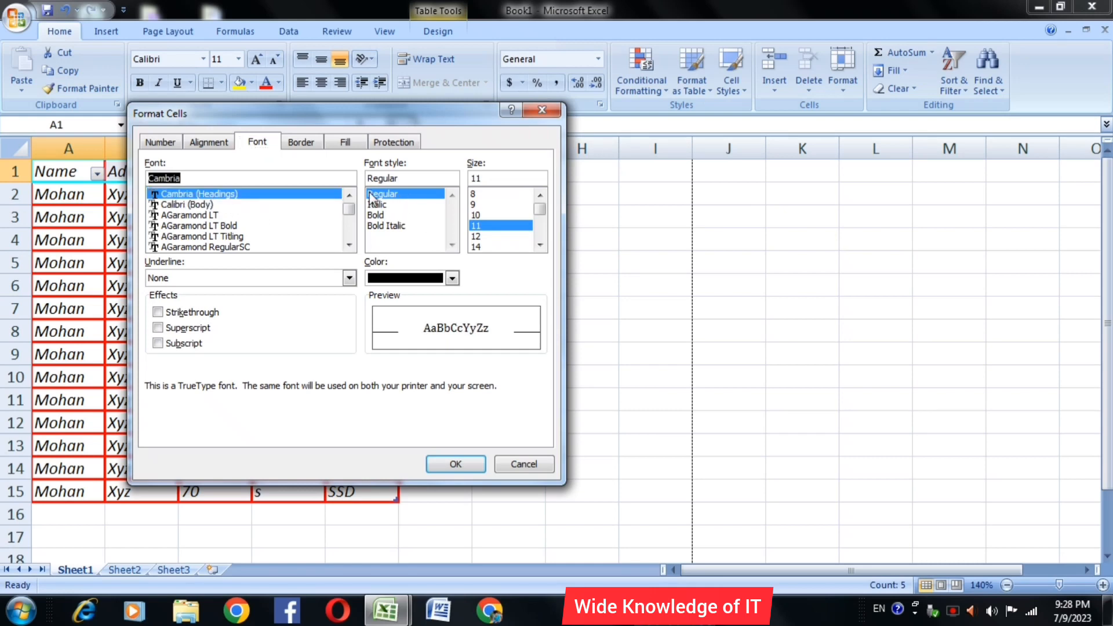
click(381, 226)
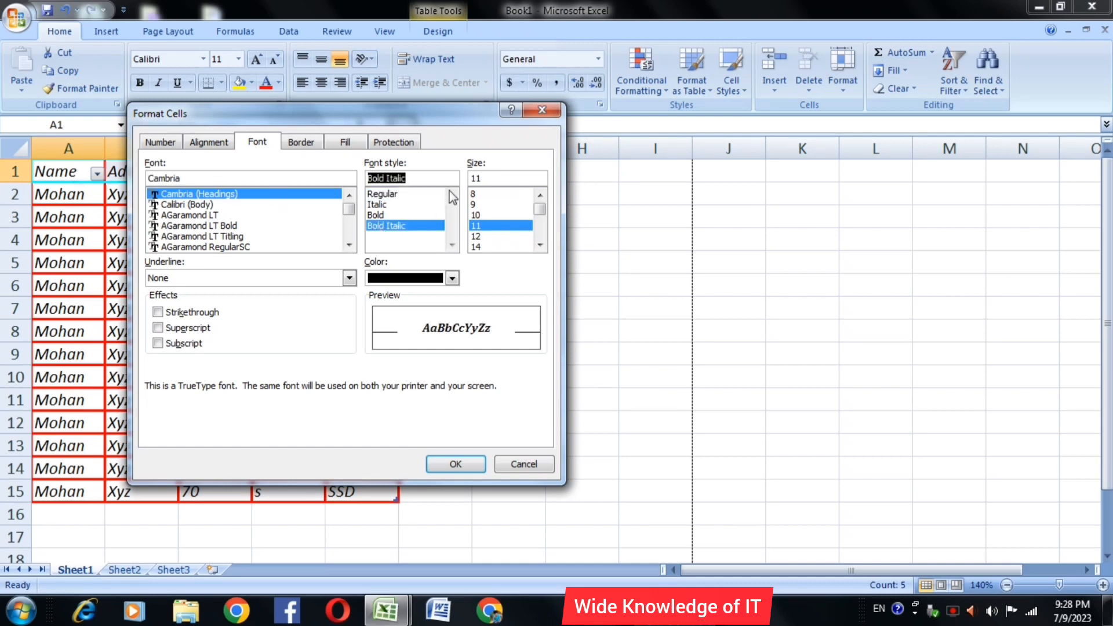
click(481, 248)
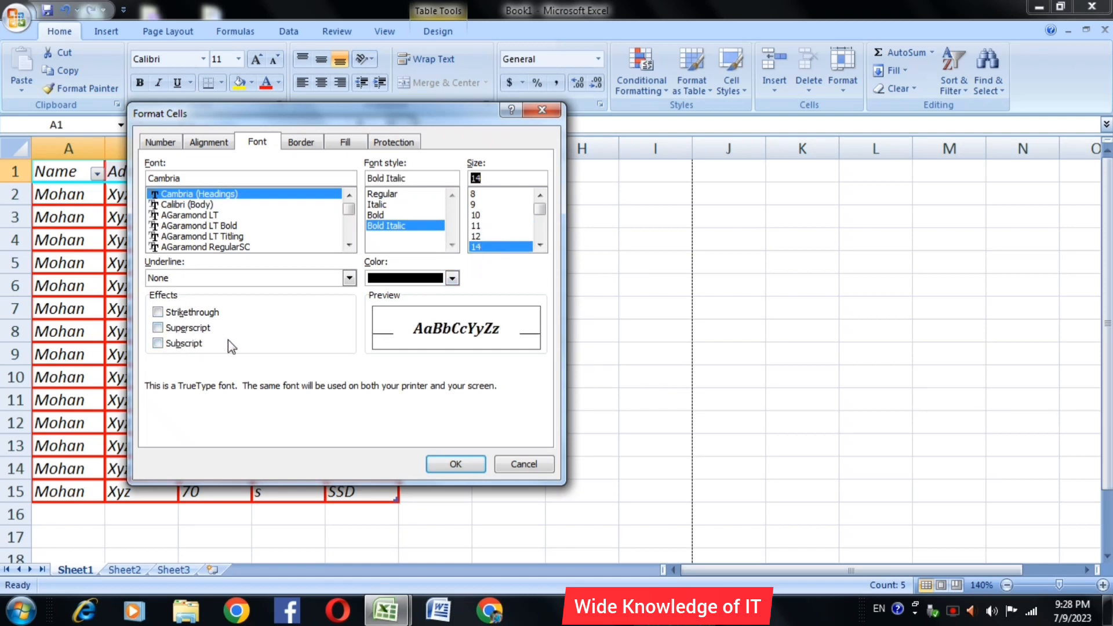
Step: Give the cell style a blue double-line outline border
click(302, 142)
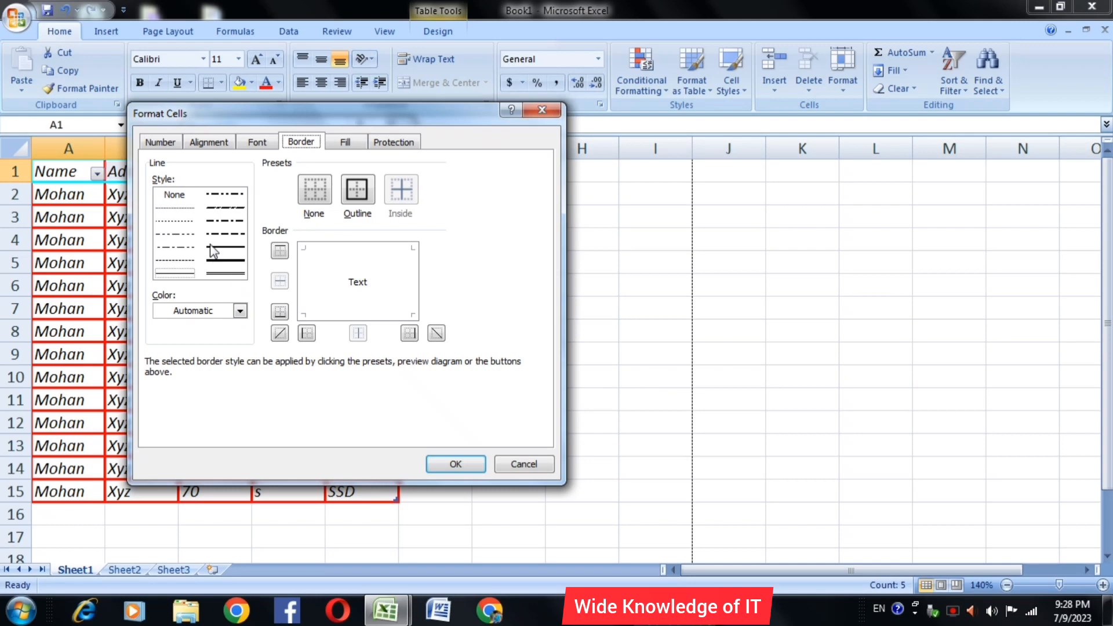
click(211, 273)
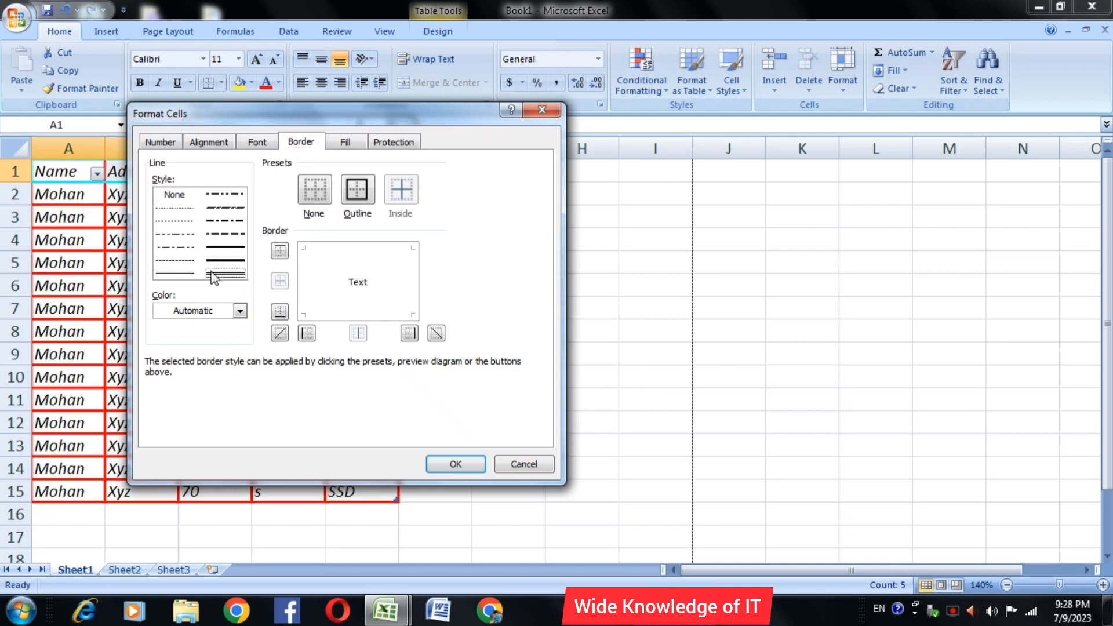
click(357, 190)
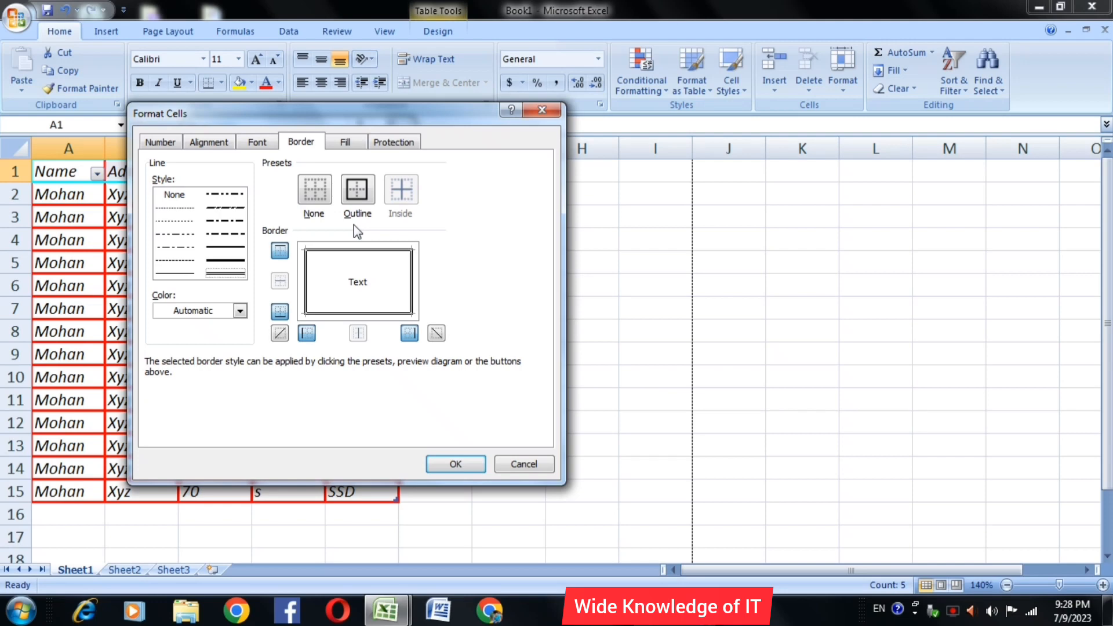
click(239, 311)
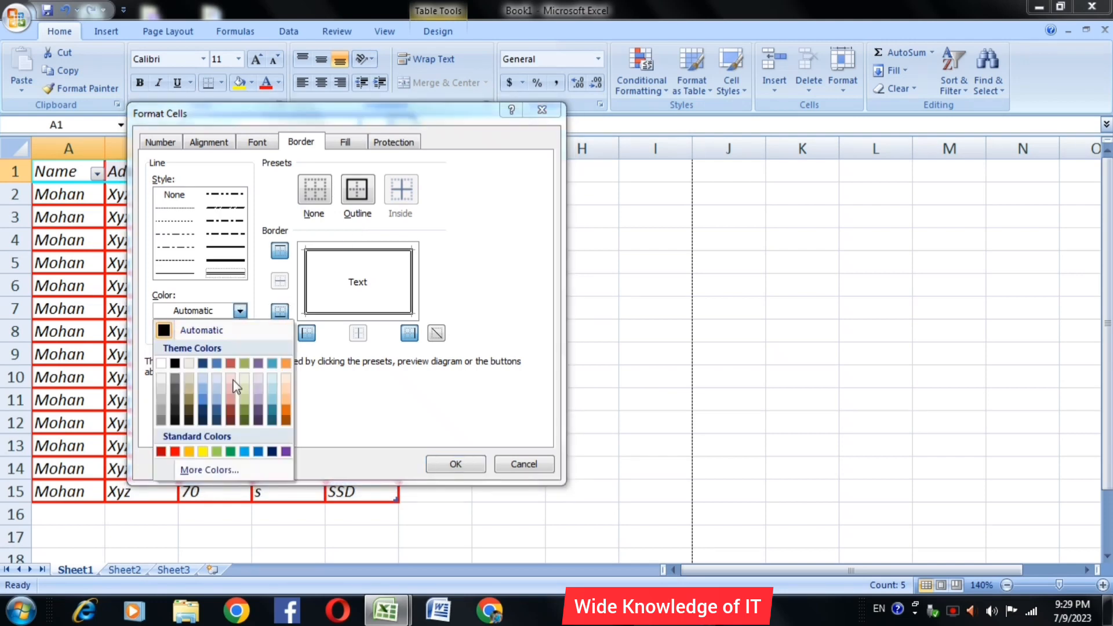
click(256, 451)
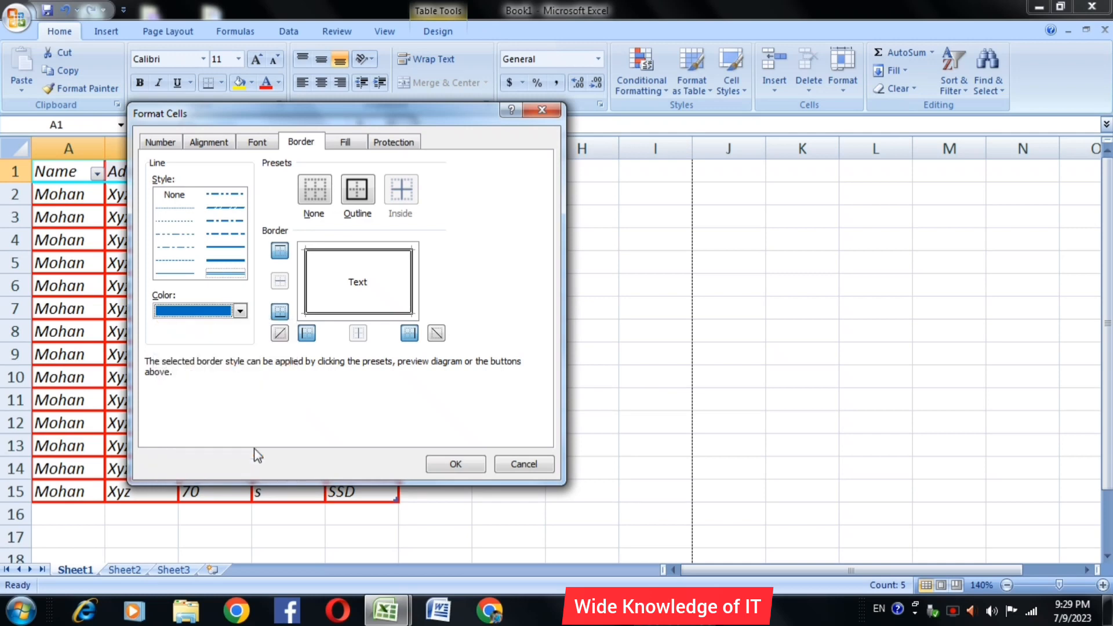
click(355, 192)
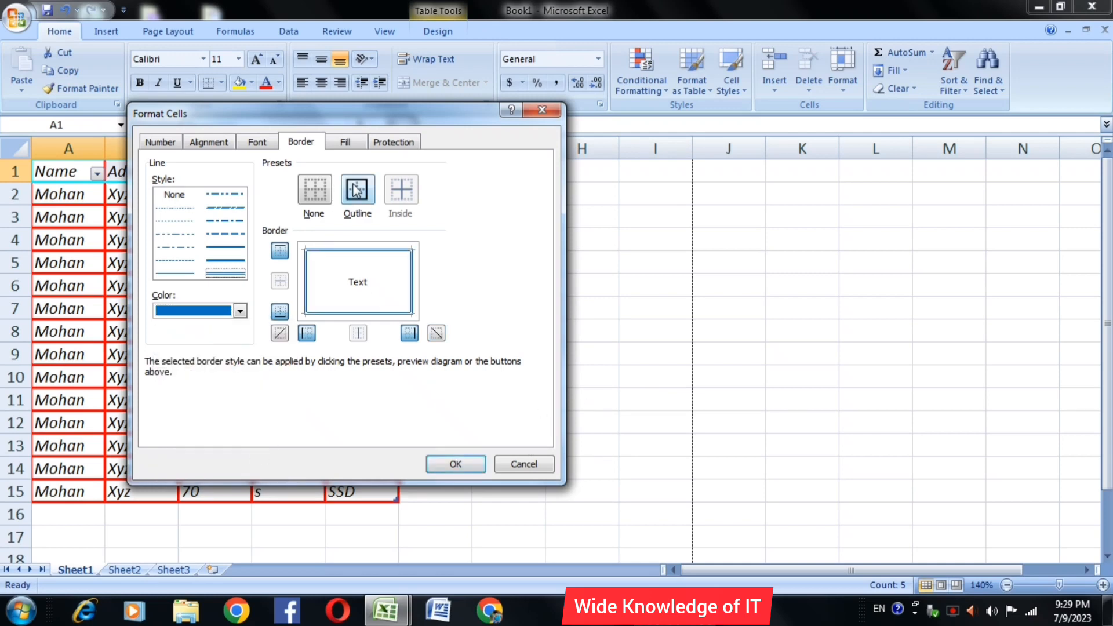
Step: Set the cell style's background fill to medium gray
click(352, 142)
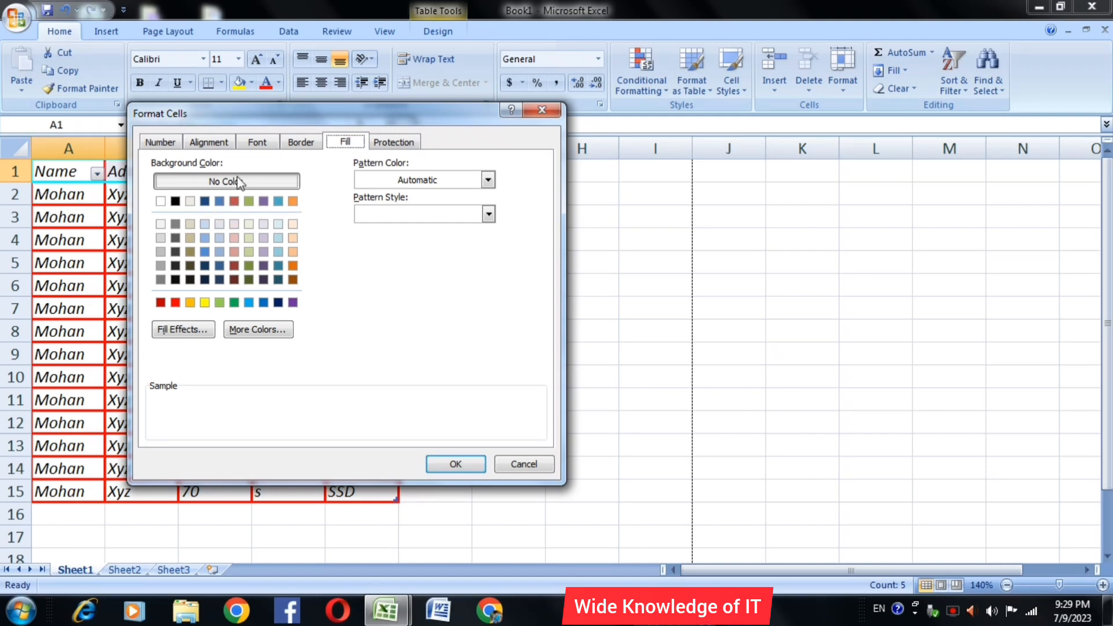
click(234, 303)
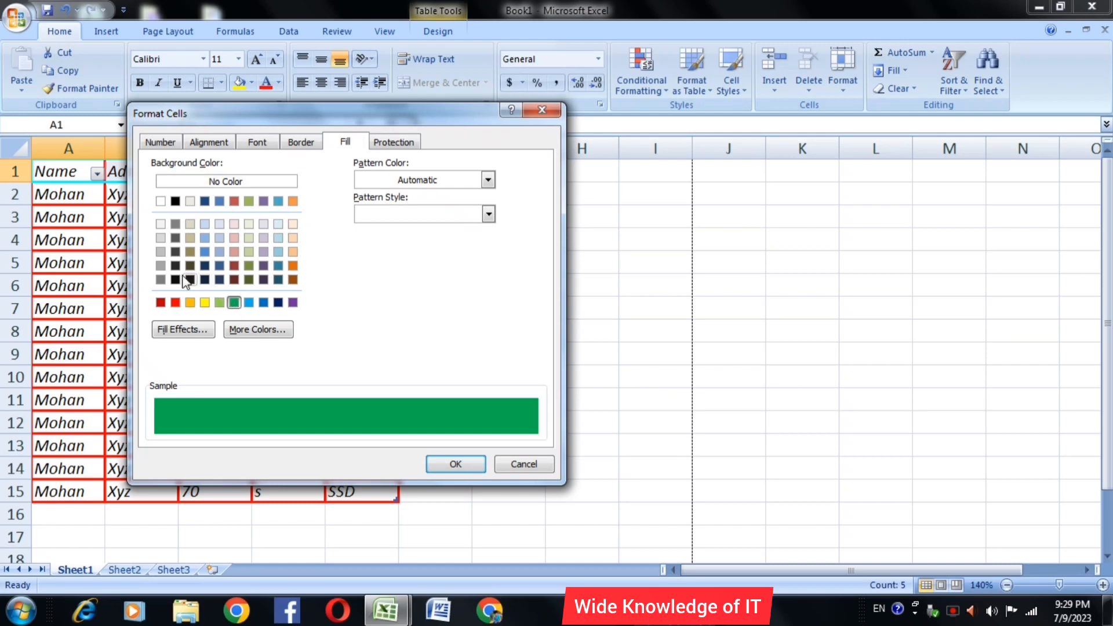
click(159, 266)
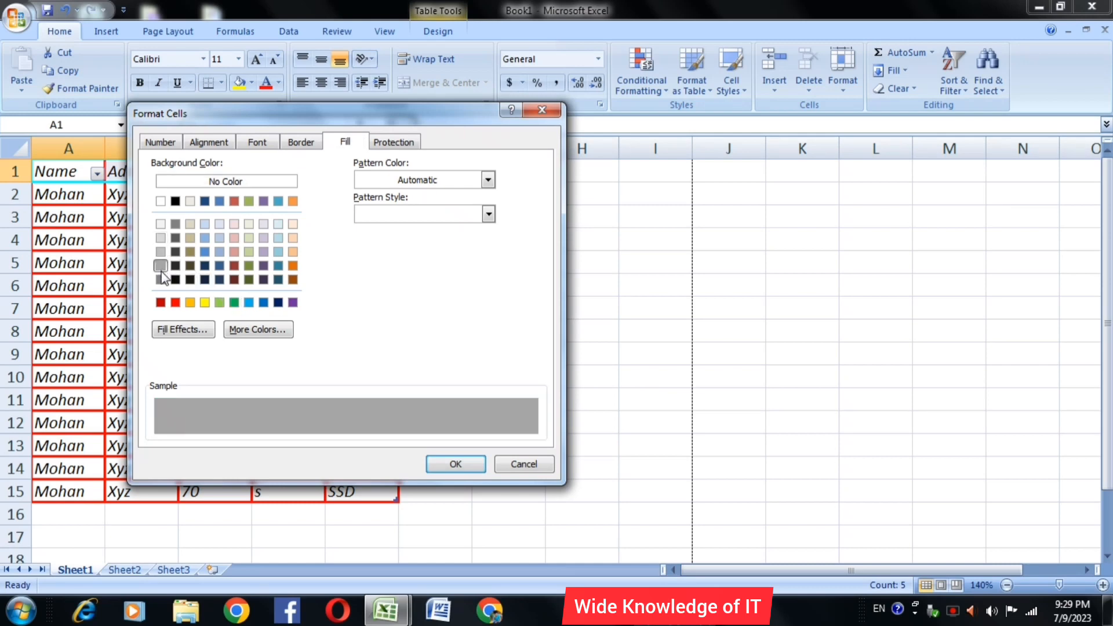
click(486, 181)
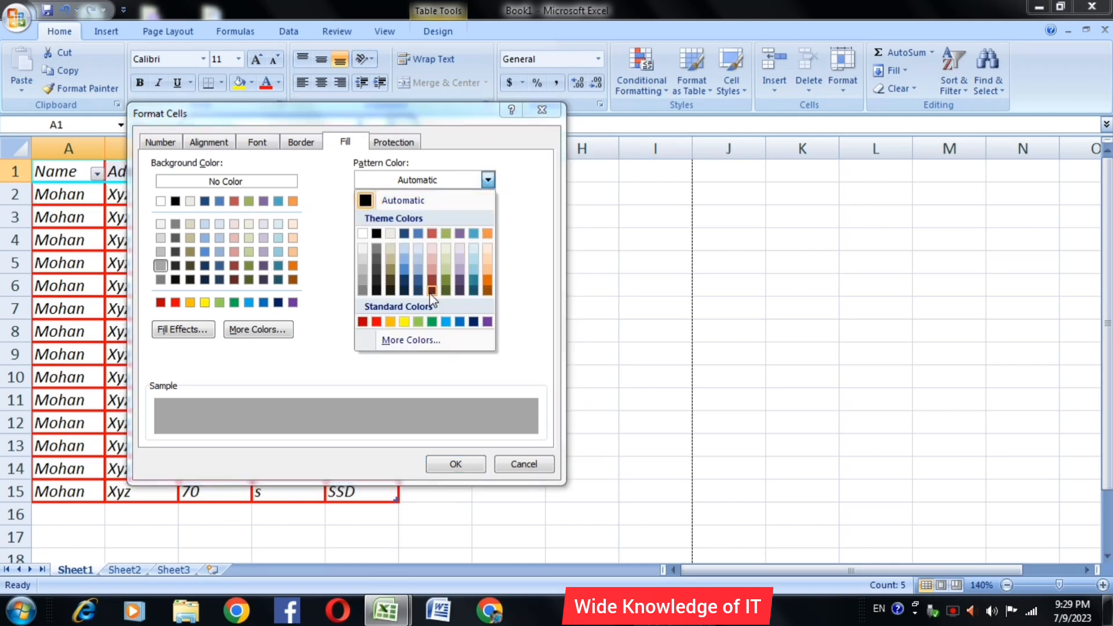
click(409, 341)
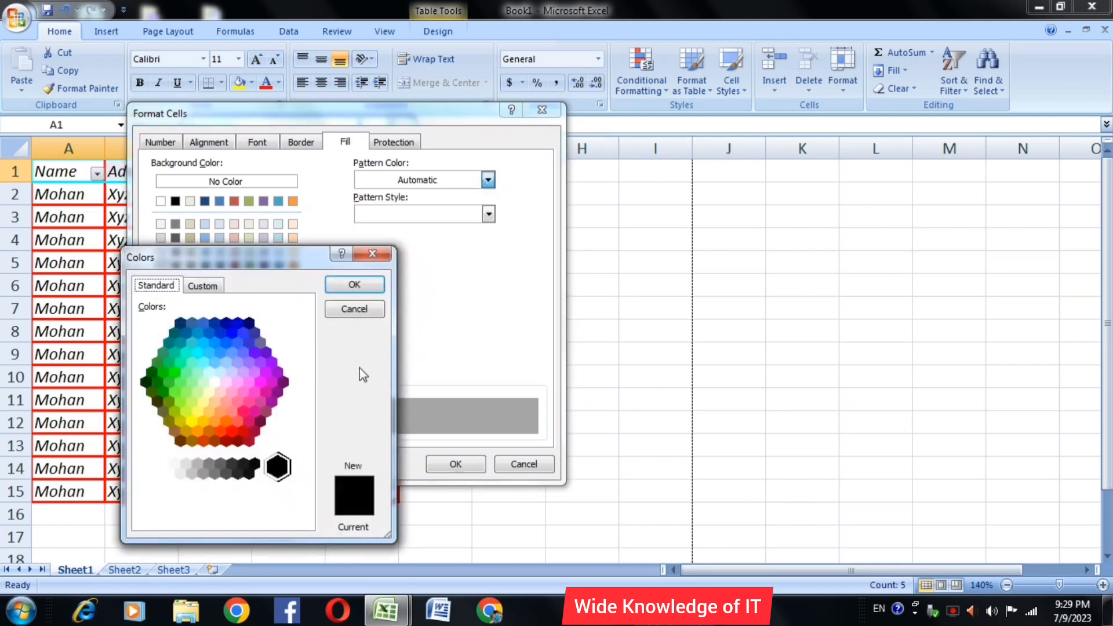
click(200, 289)
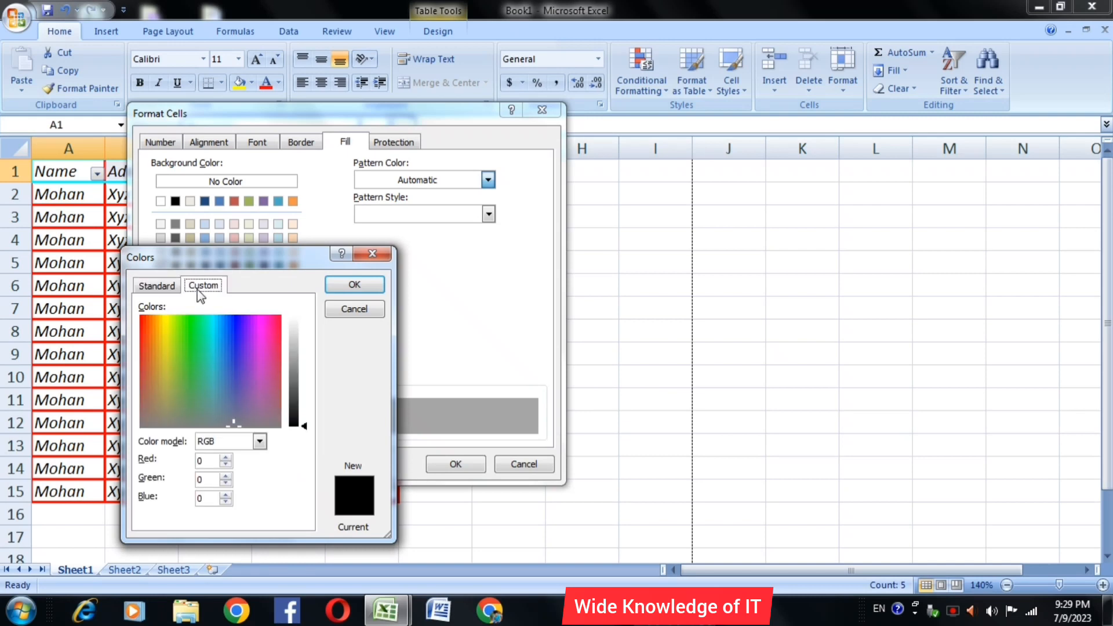
click(372, 254)
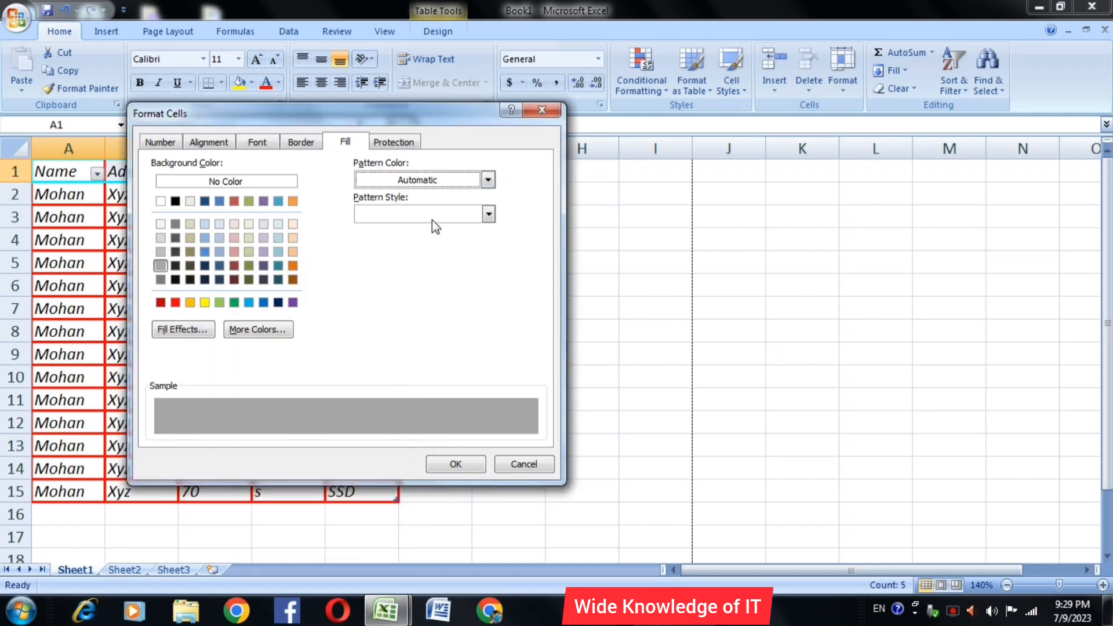
Step: Add the fourth pattern style of the first row, a fine gray dotted one, to the cell style's fill
click(488, 215)
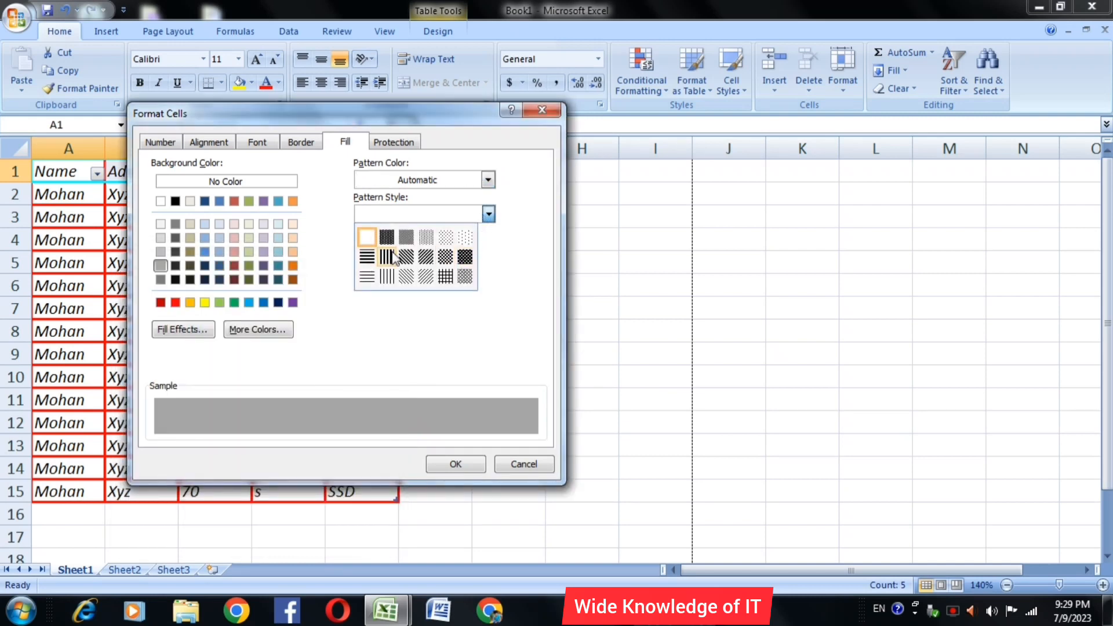
click(426, 238)
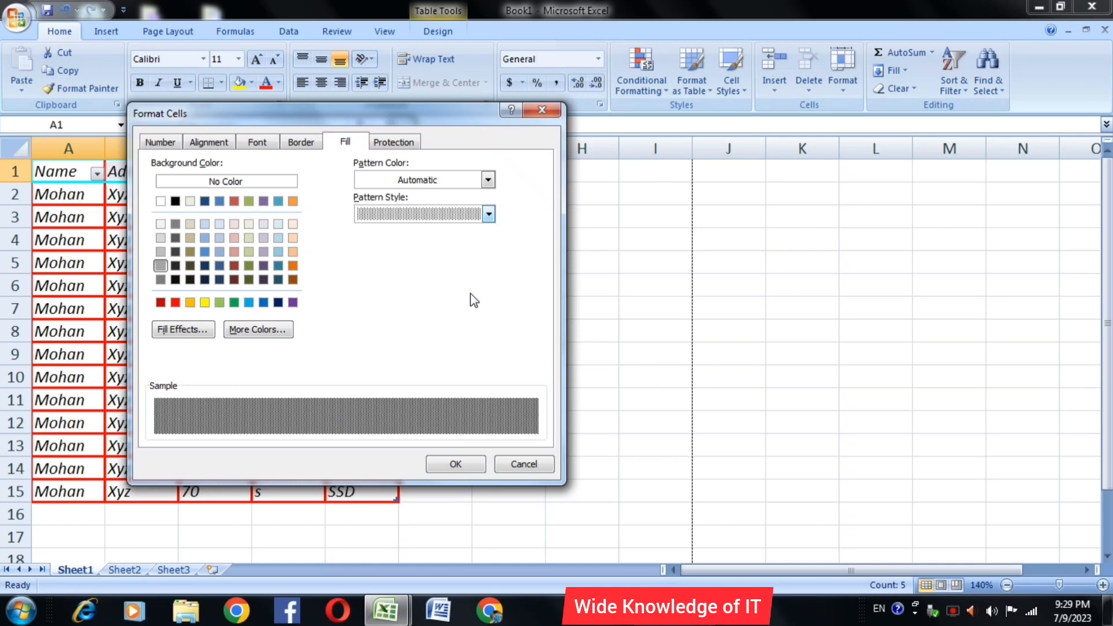
Step: Exclude protection from the new cell style's included formats and save it as Style 1
click(398, 146)
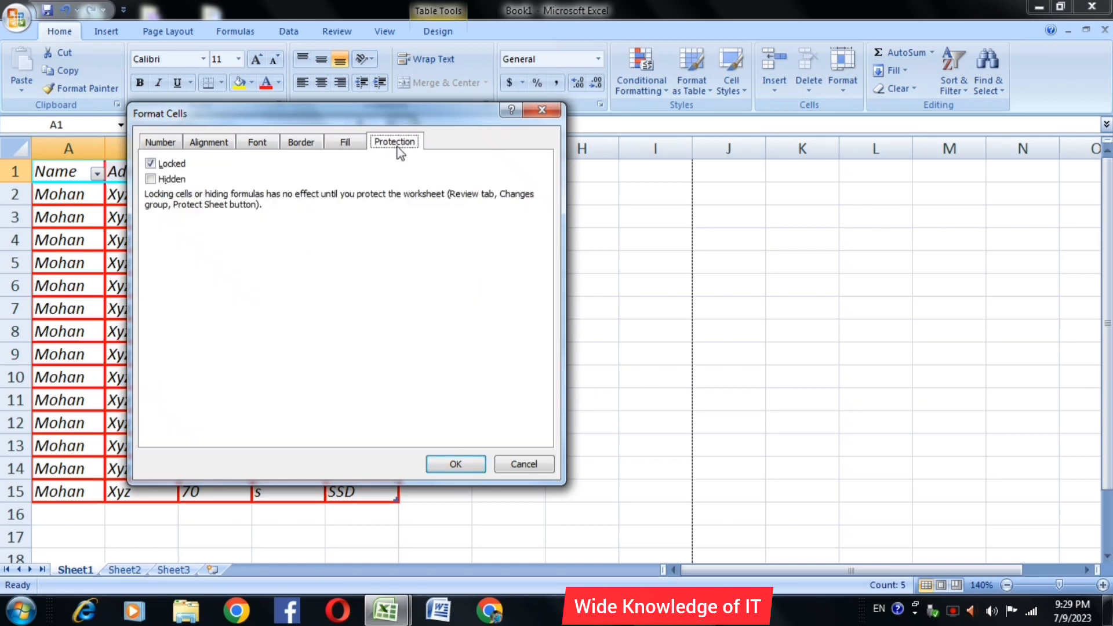
click(355, 144)
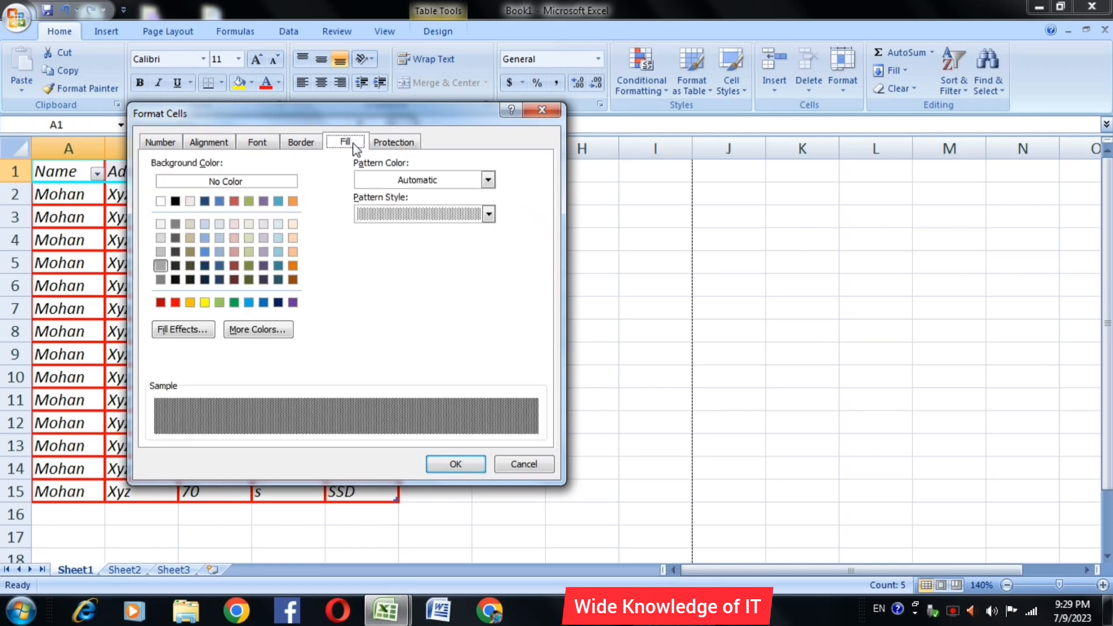
click(454, 464)
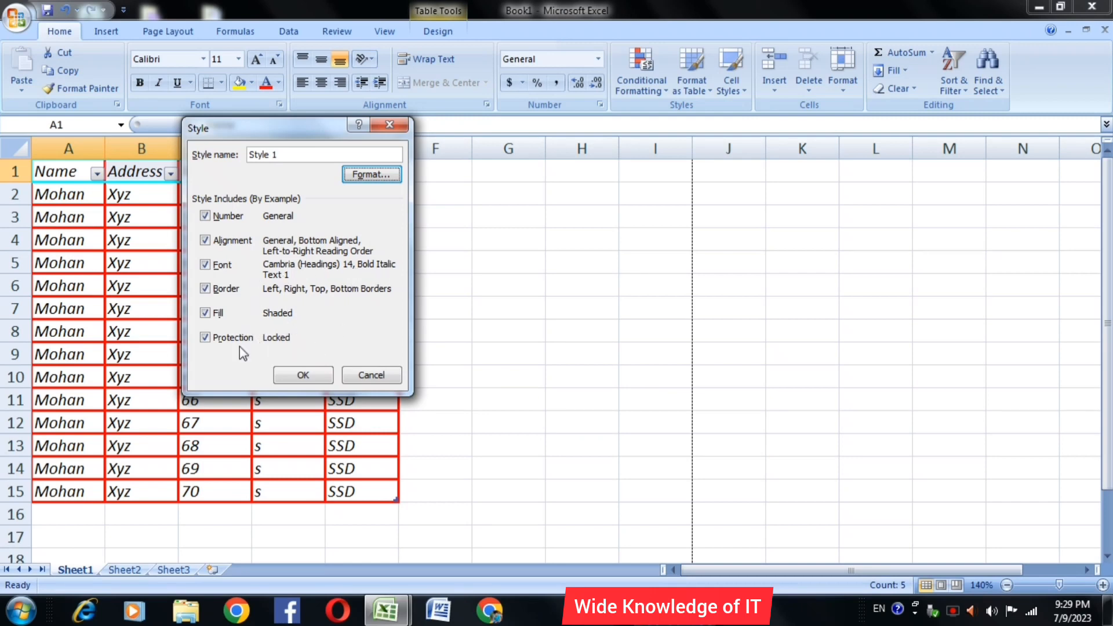
click(206, 338)
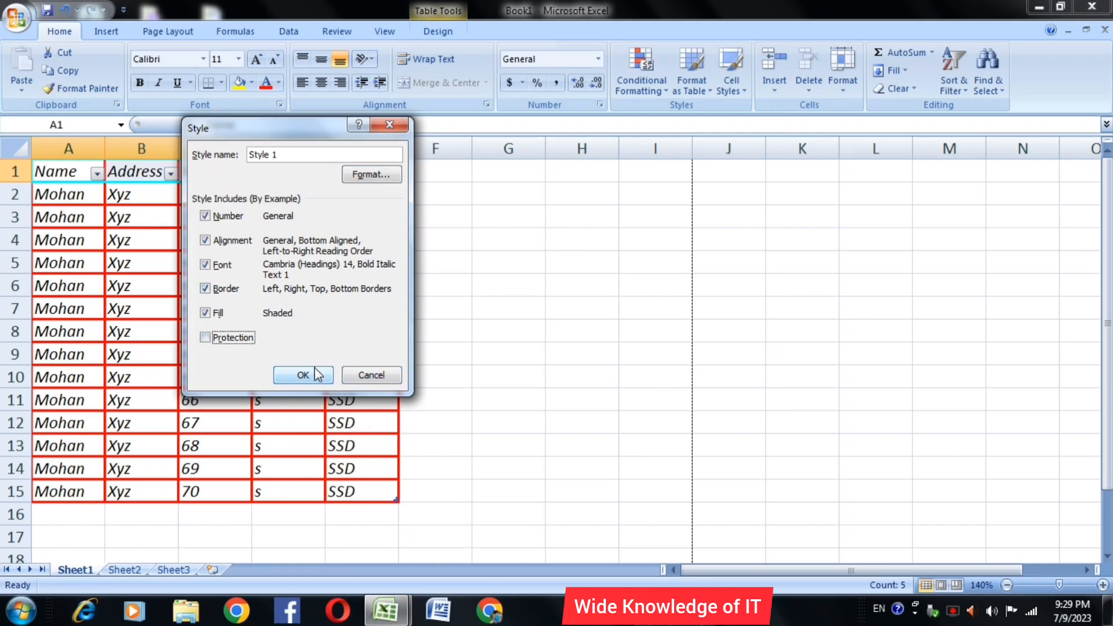
click(308, 377)
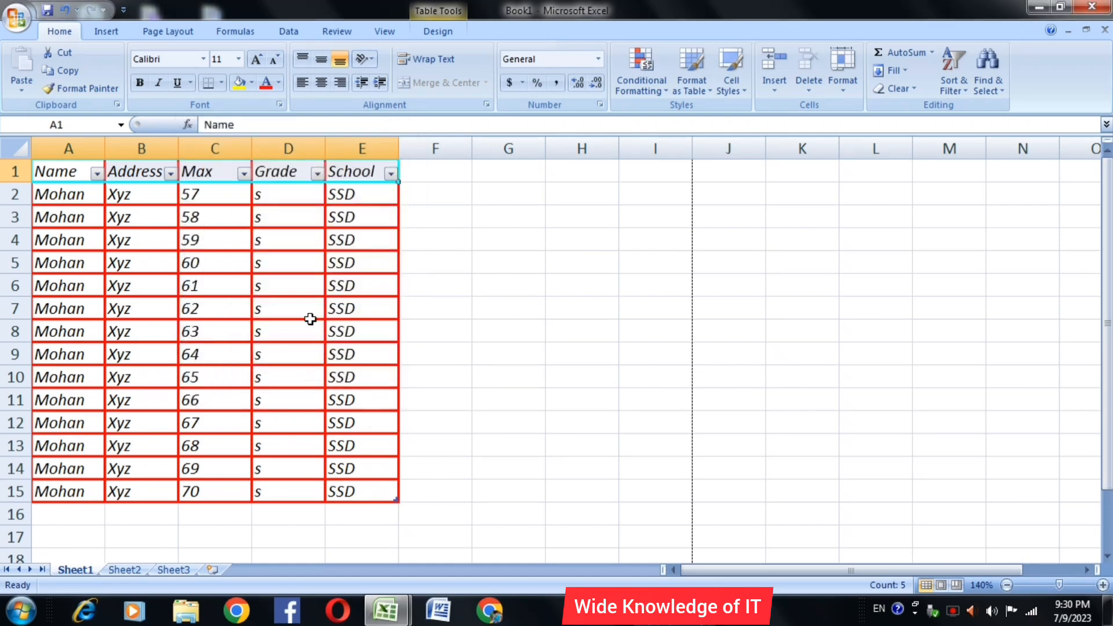
Step: Apply the custom cell style Style 1 to the header row A1:E1
click(384, 231)
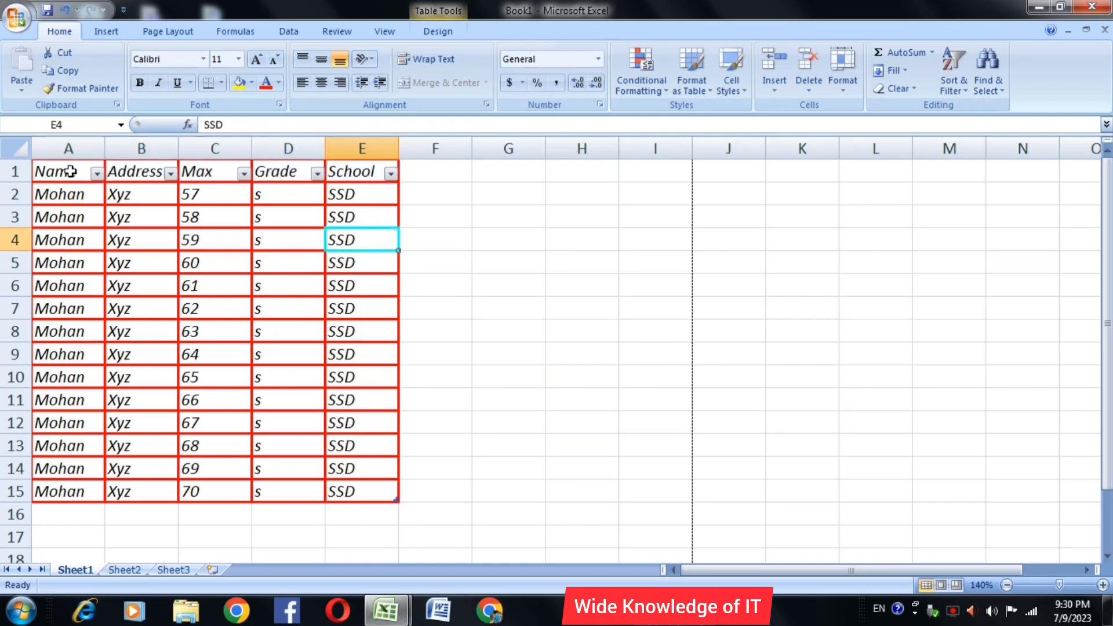
drag(71, 171, 377, 161)
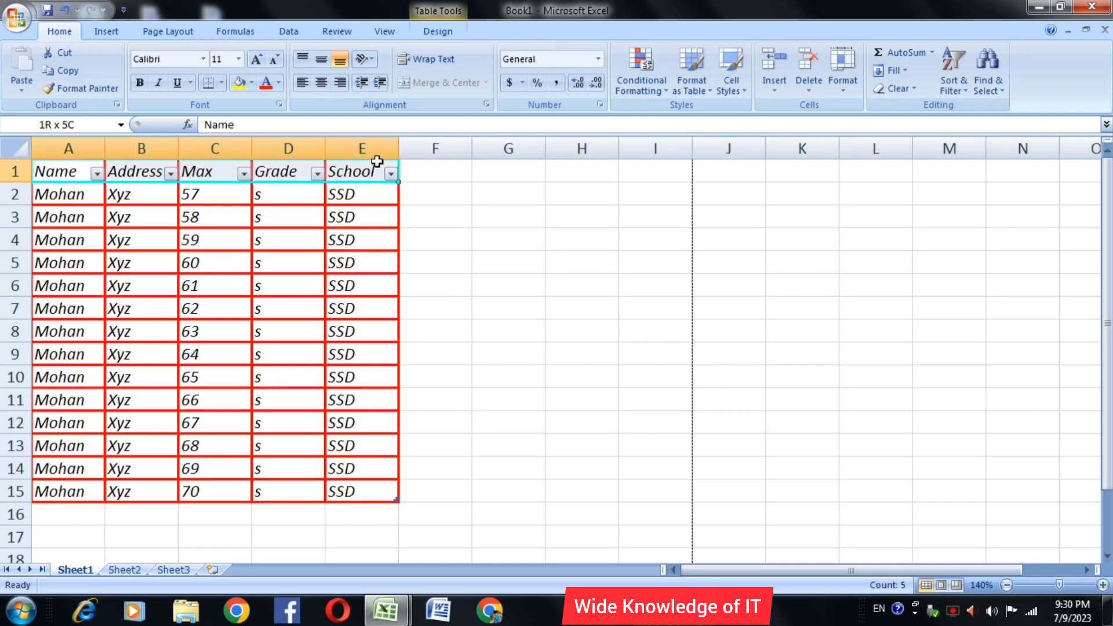
click(747, 91)
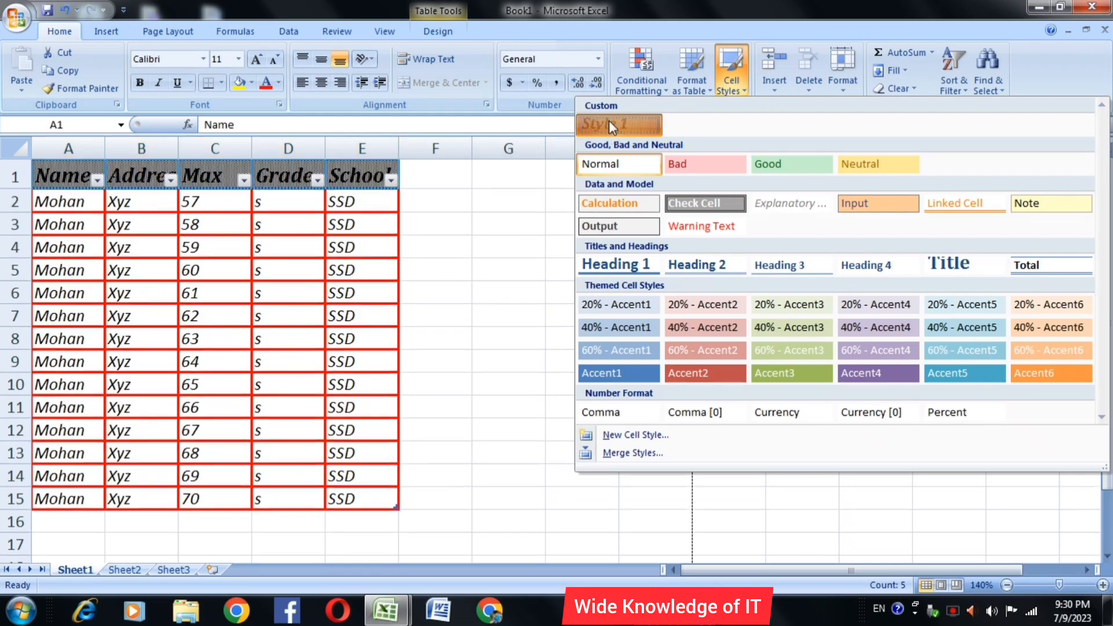
click(608, 120)
click(507, 267)
click(485, 387)
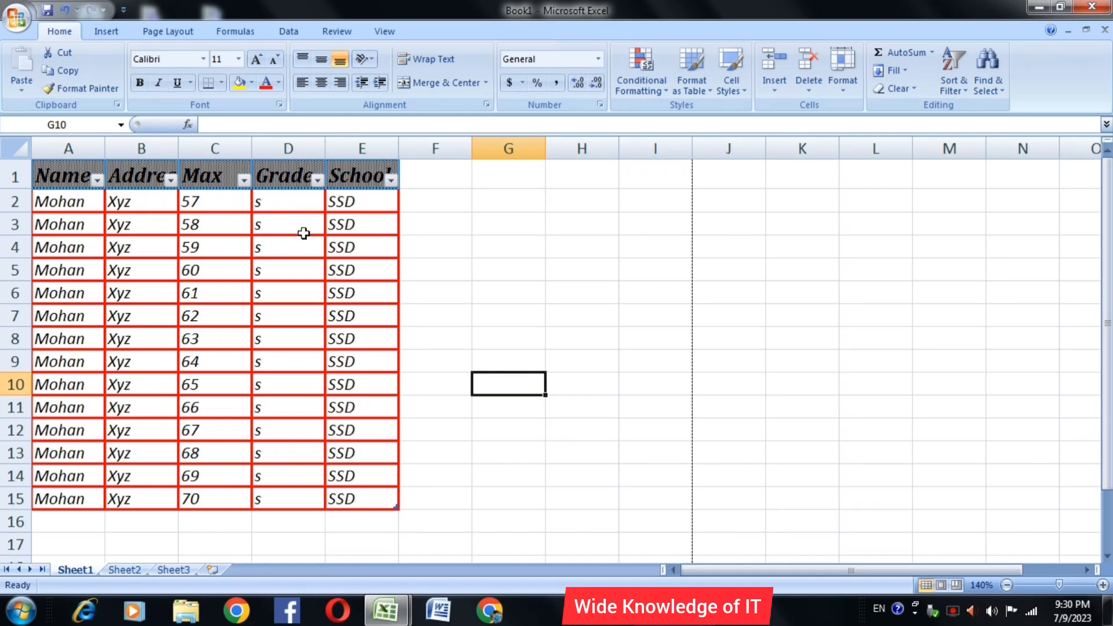
Step: Filter the table's Max column to show only the value 57
click(98, 180)
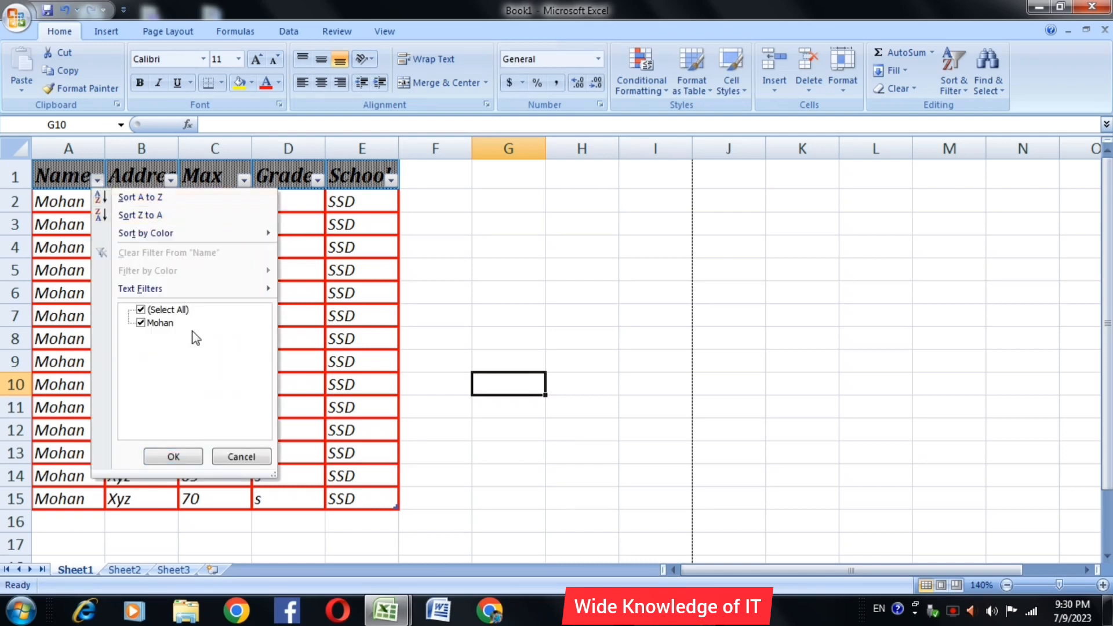
click(429, 315)
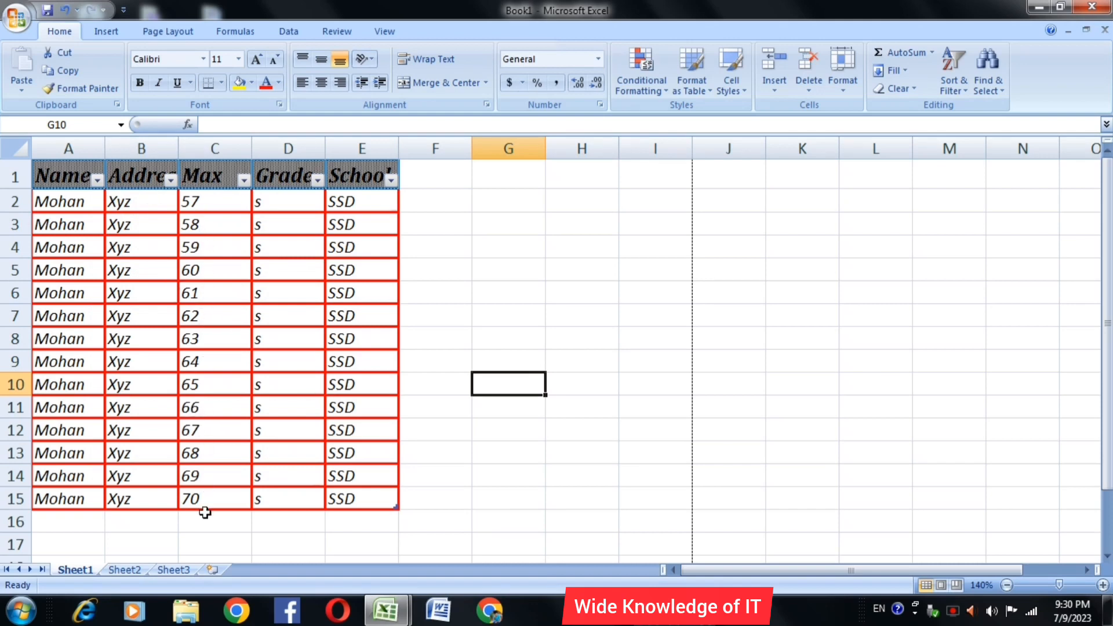
click(244, 180)
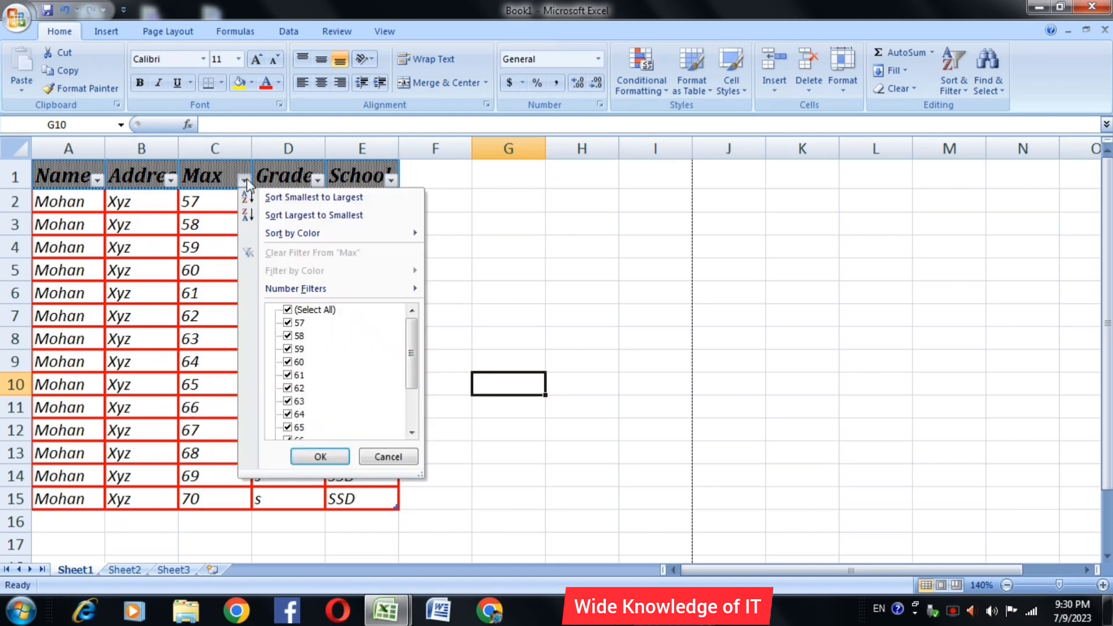
click(299, 323)
click(297, 310)
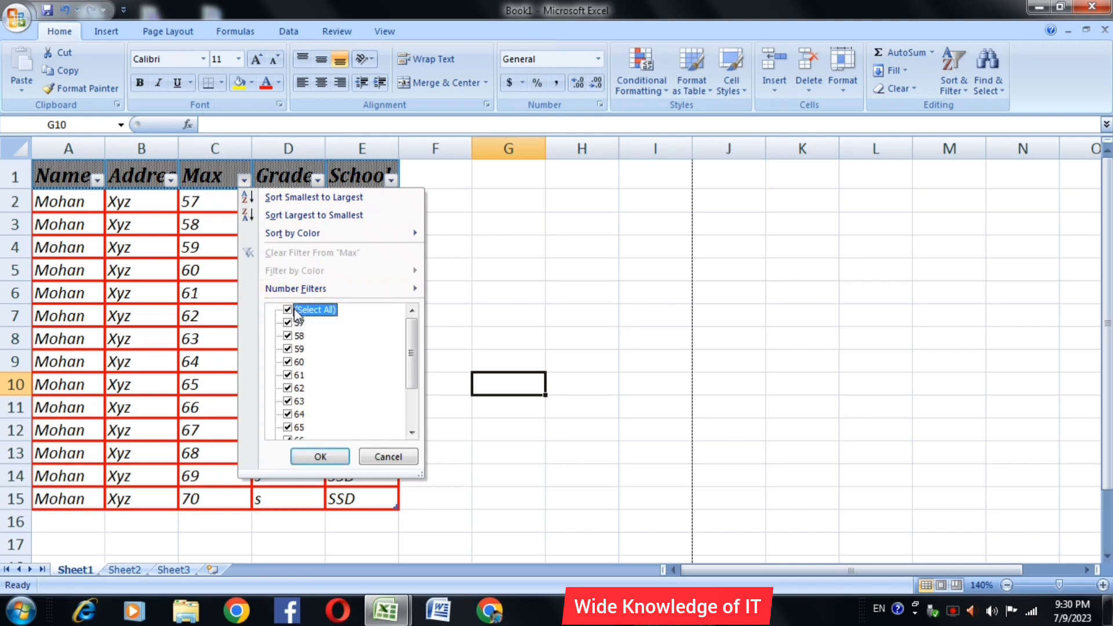
click(297, 311)
click(294, 322)
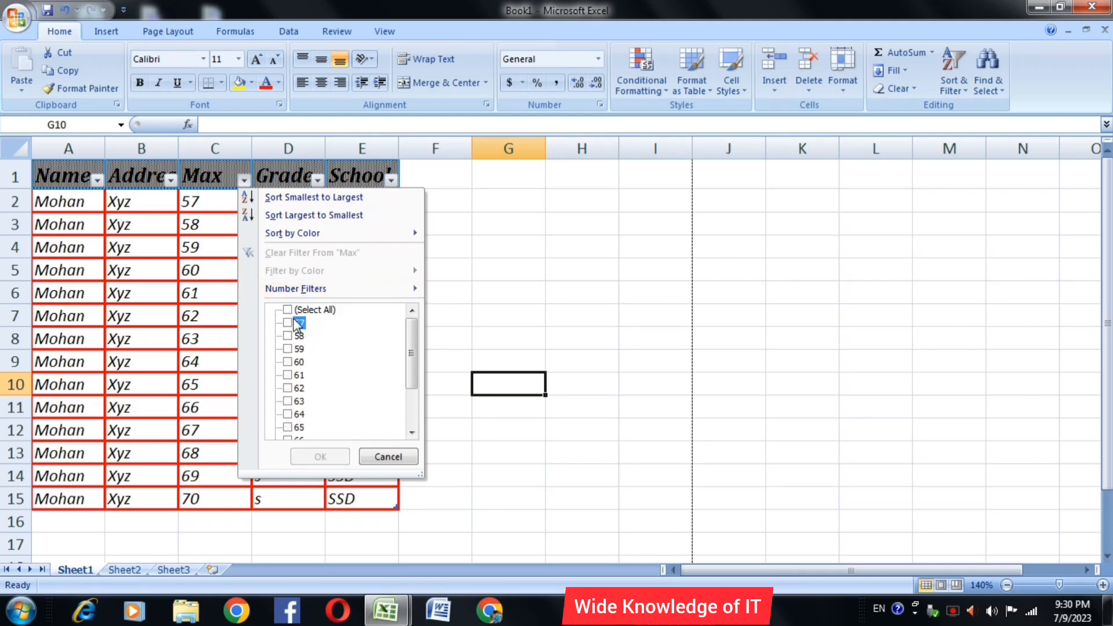
click(321, 456)
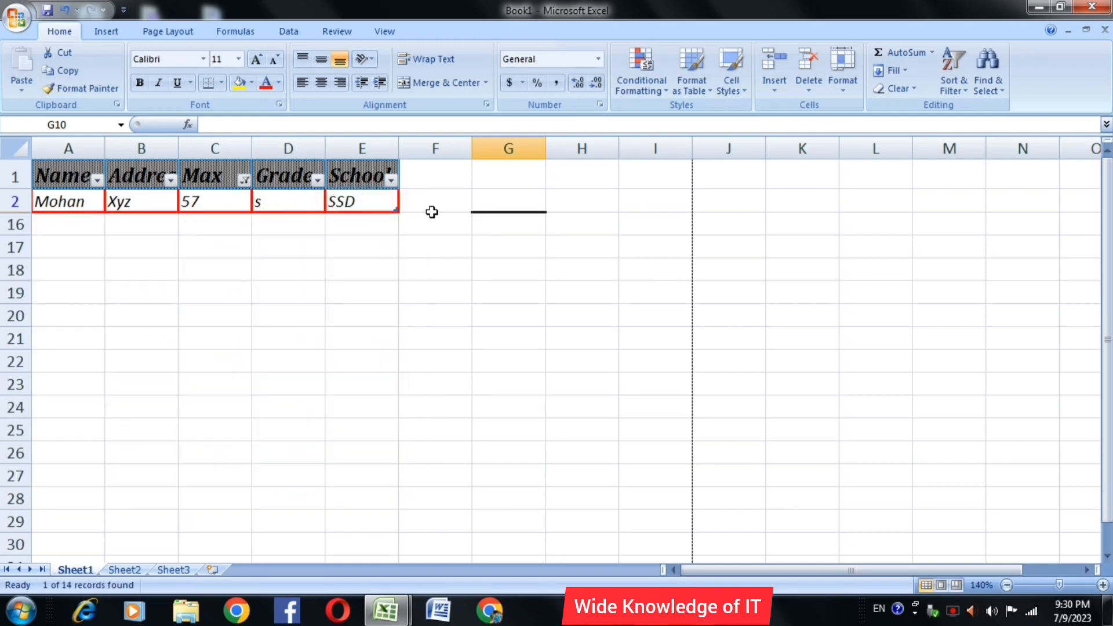
Step: Reselect all values in the Max column's filter to show every record again
click(248, 175)
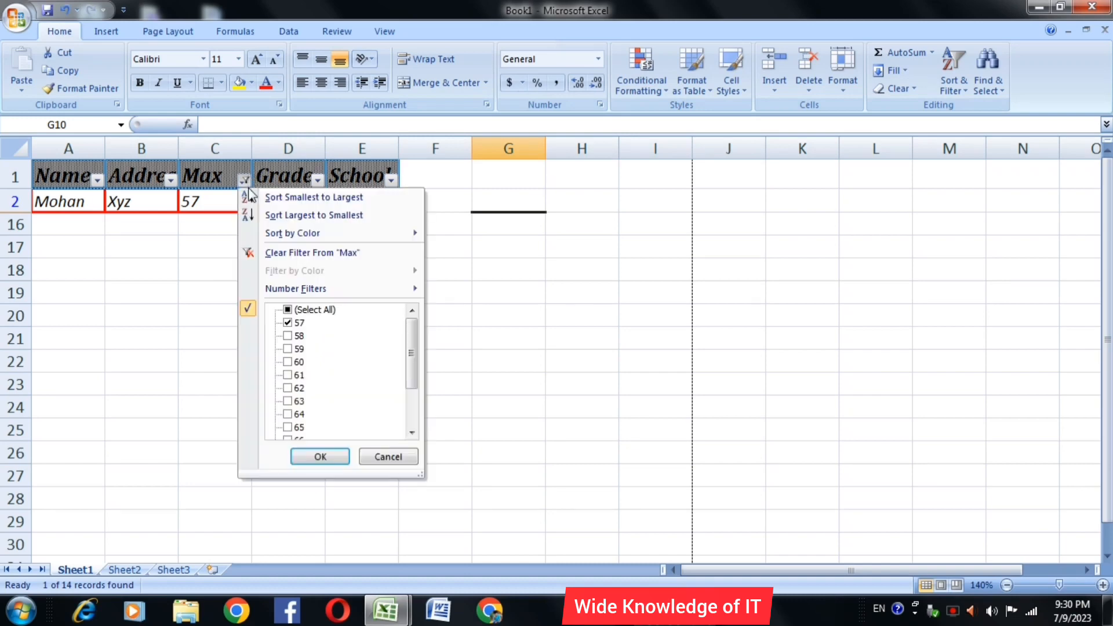
click(287, 310)
click(320, 457)
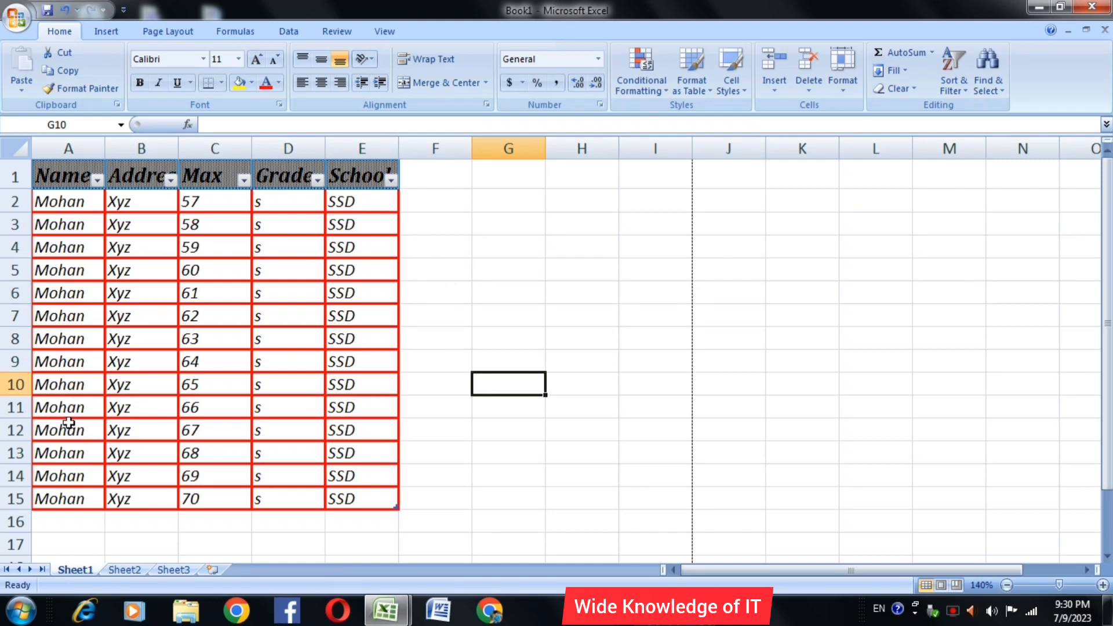
Step: Turn off filtering for the table, removing the filter arrows from its header row
click(96, 410)
drag(95, 410, 360, 412)
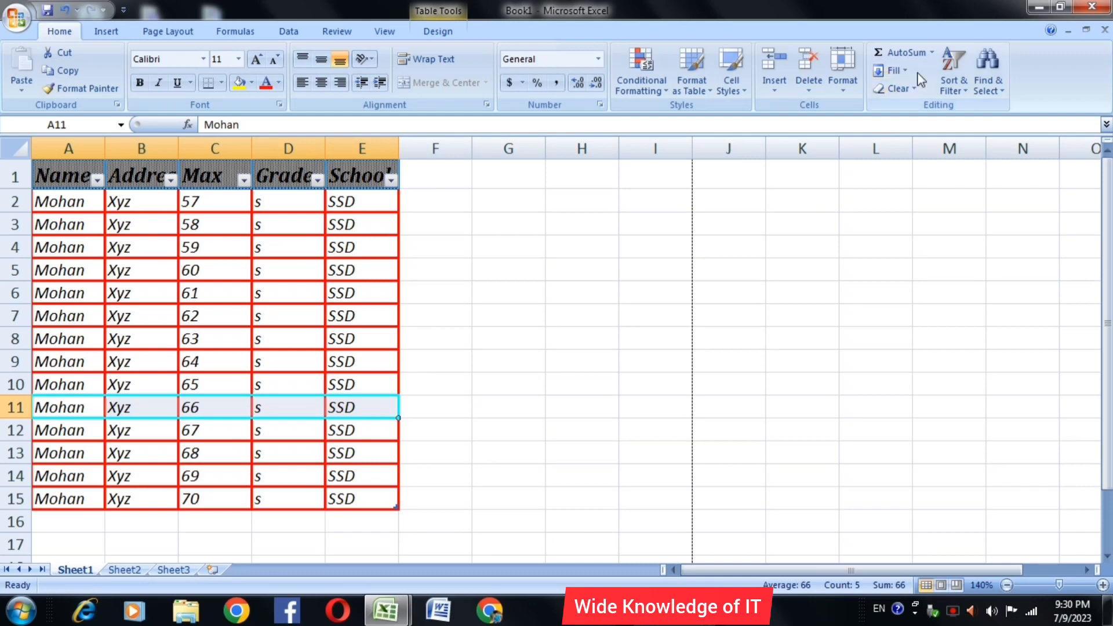
click(963, 94)
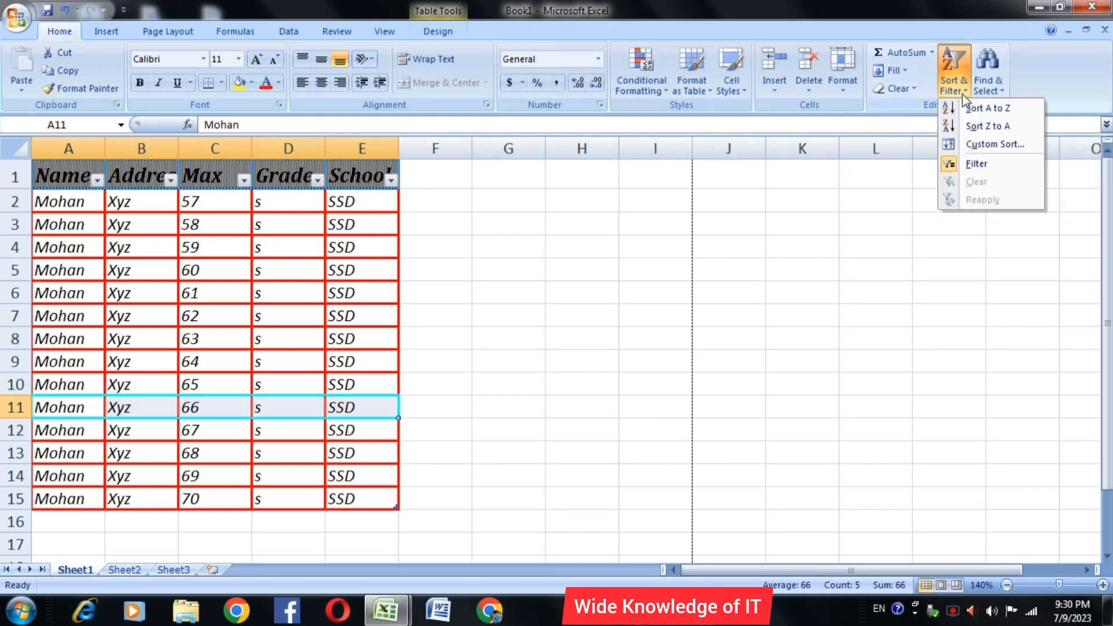
click(978, 166)
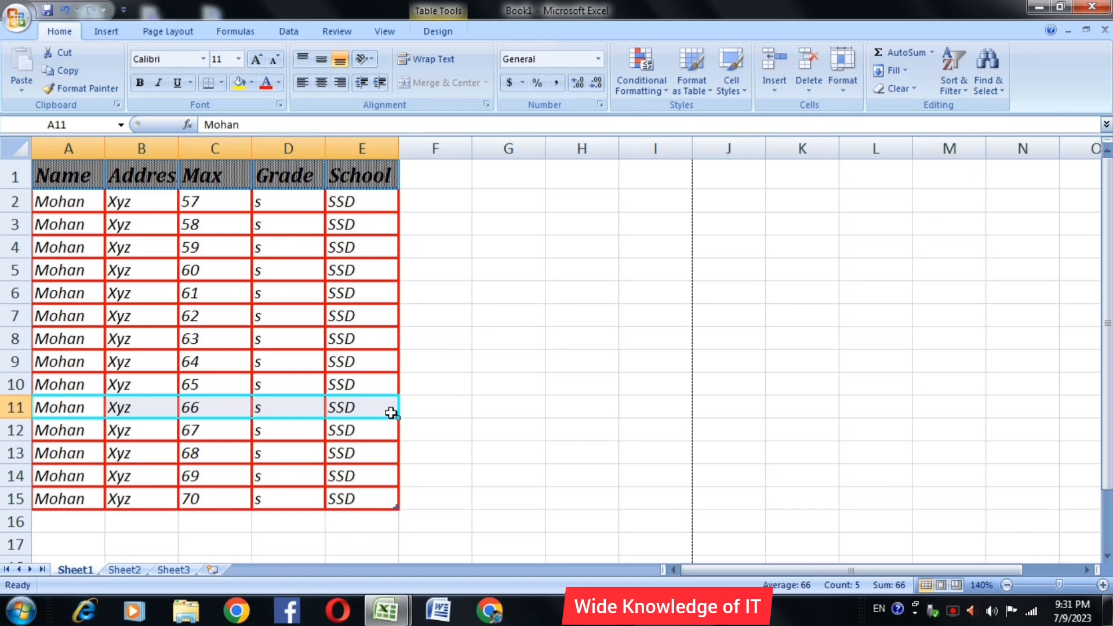
Step: Turn filtering back on for the header row A1:E1
drag(289, 177, 348, 175)
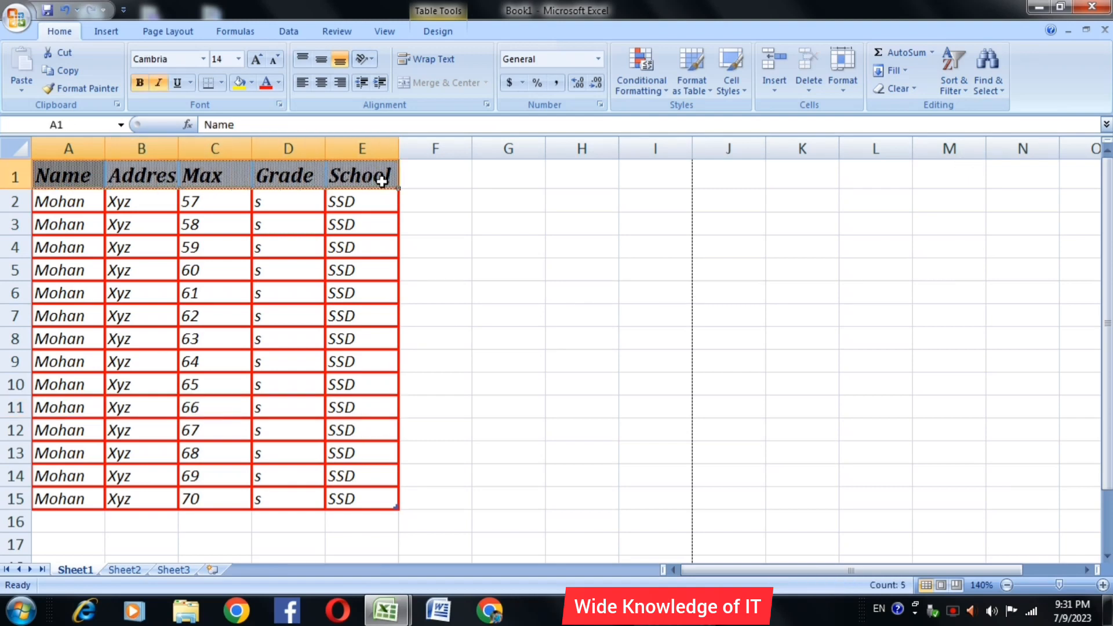
click(360, 270)
drag(56, 174, 342, 175)
drag(68, 174, 360, 174)
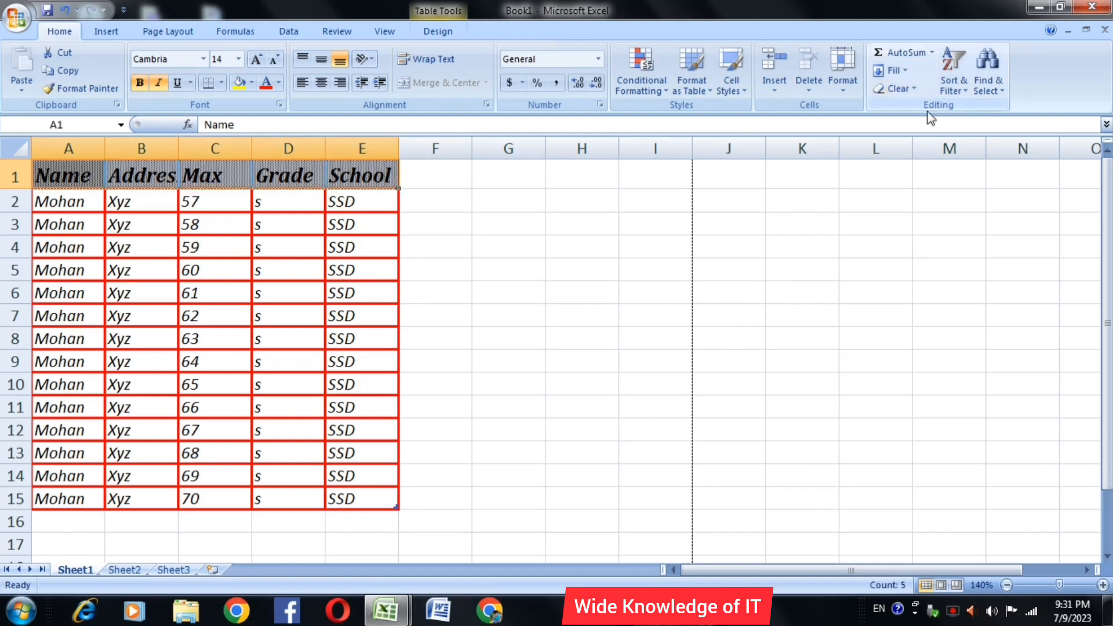
click(960, 89)
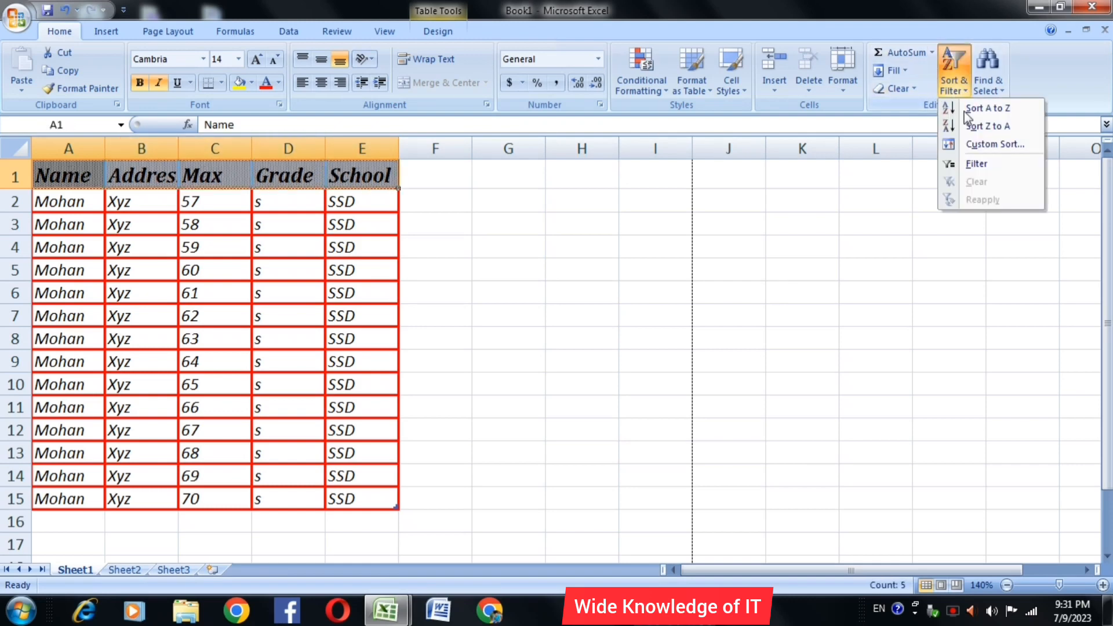
click(974, 165)
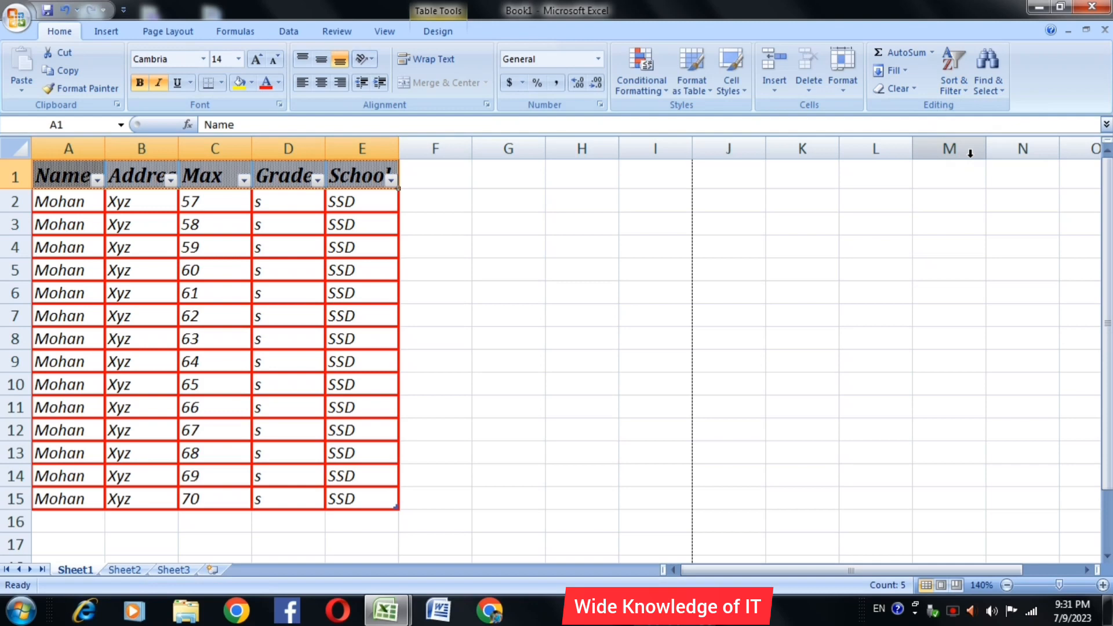
click(367, 230)
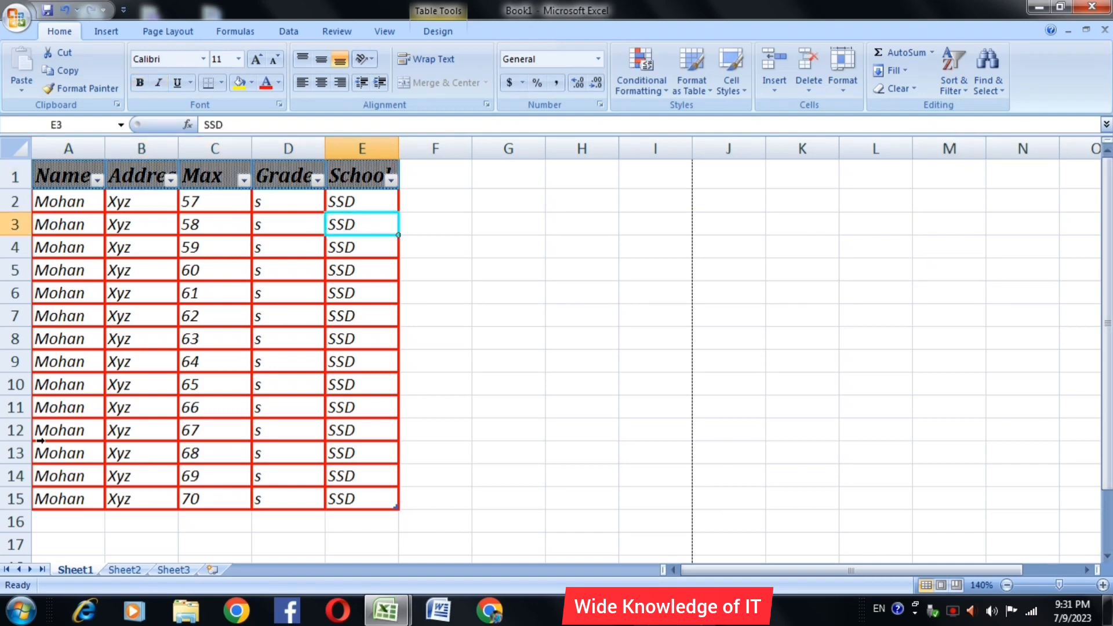